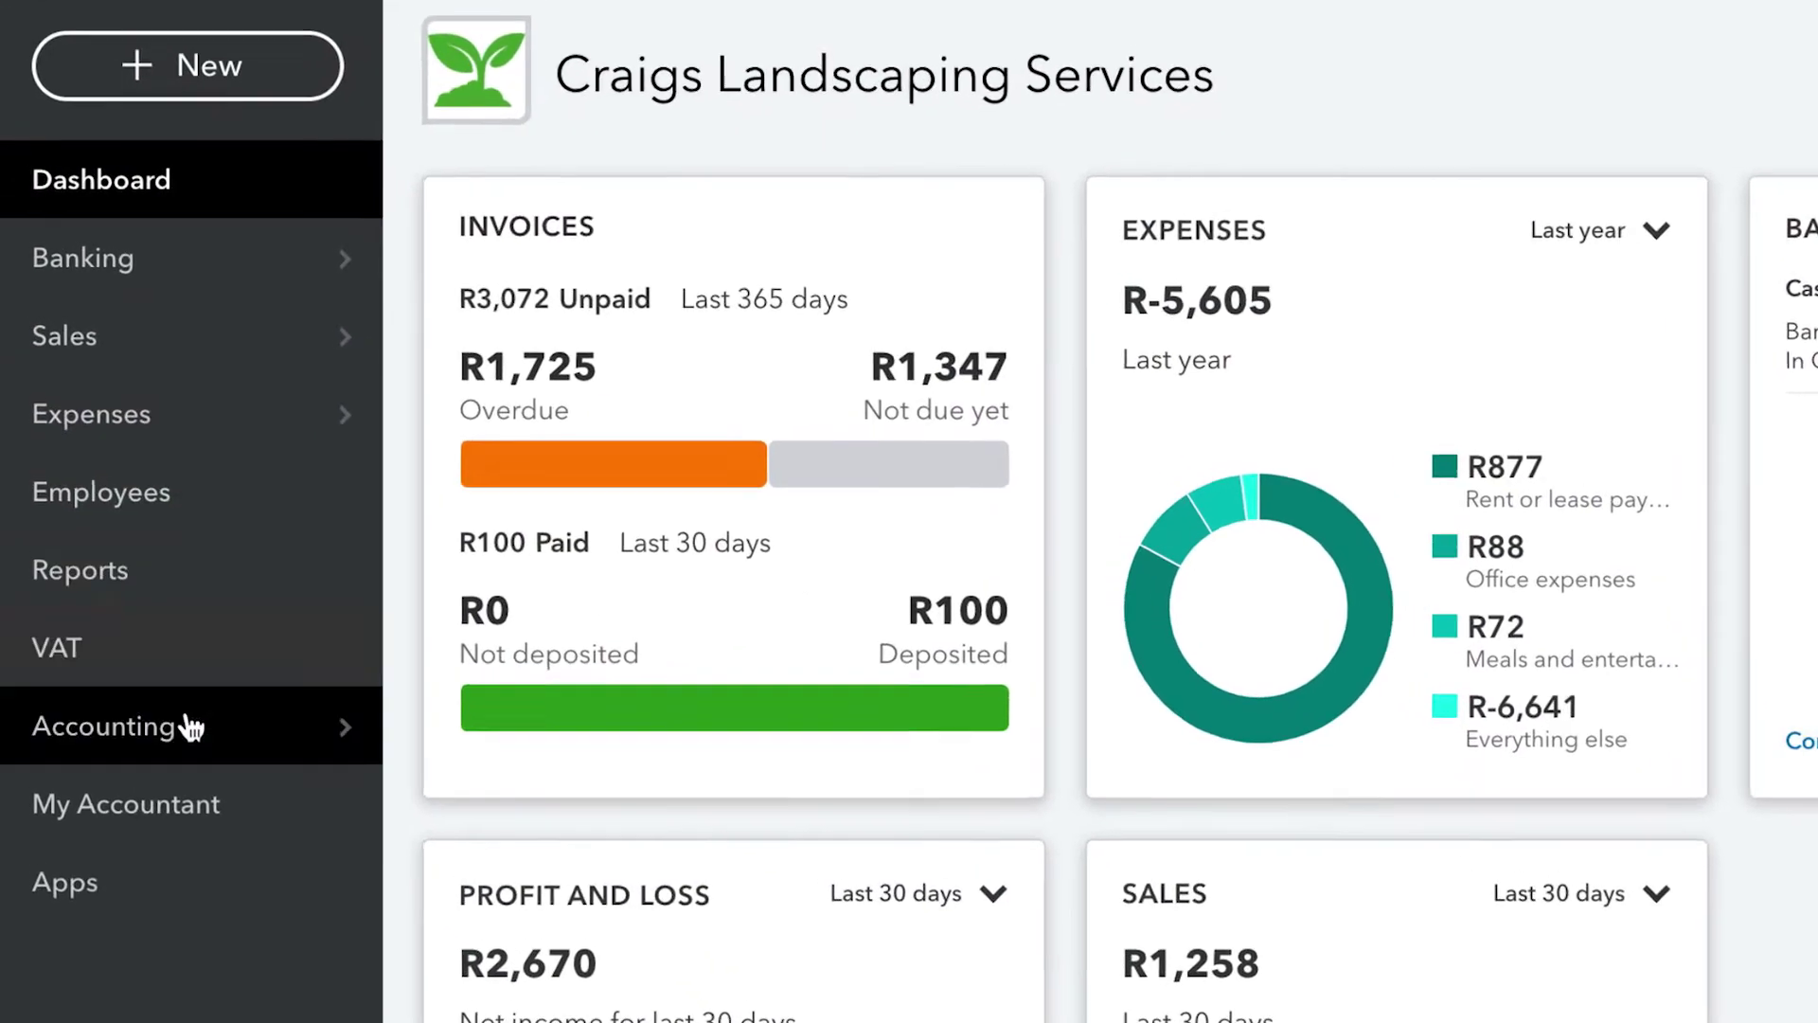
Go to Accounting > Chart of Accounts to list accounts like 6,446.48 cash and 3,072.20 receivable
mouse_move(117, 552)
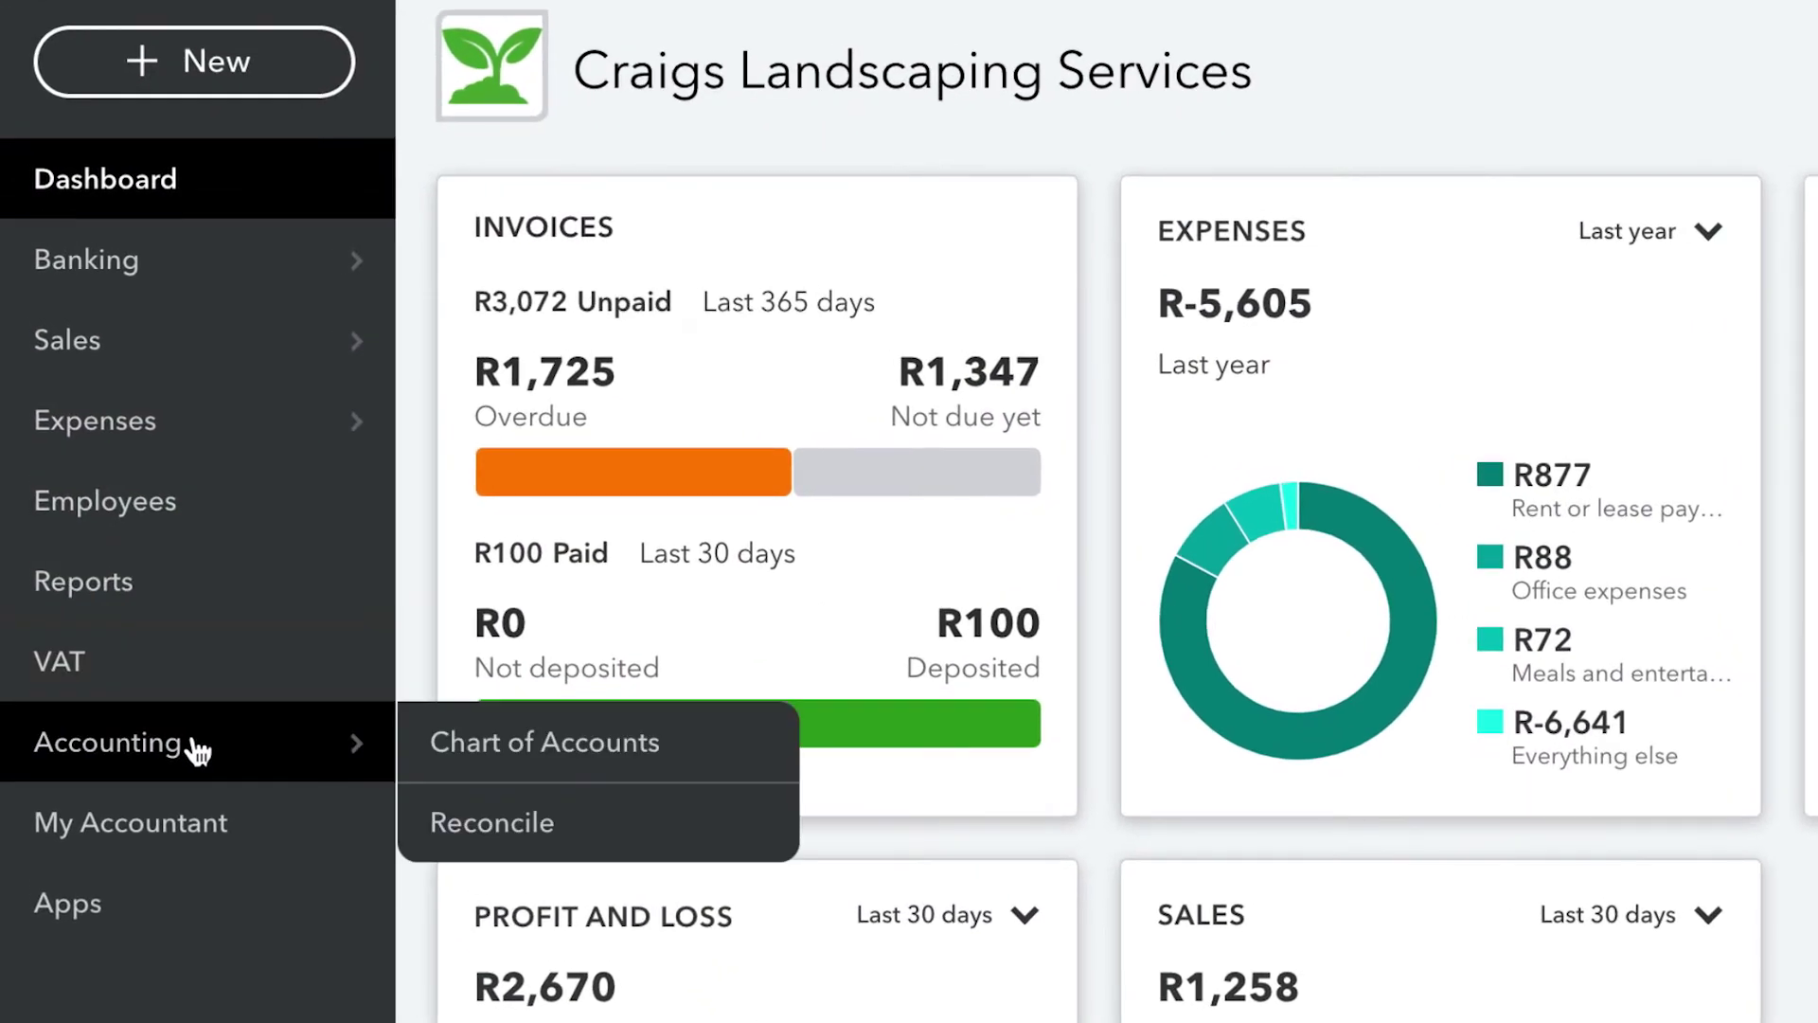
left_click(526, 756)
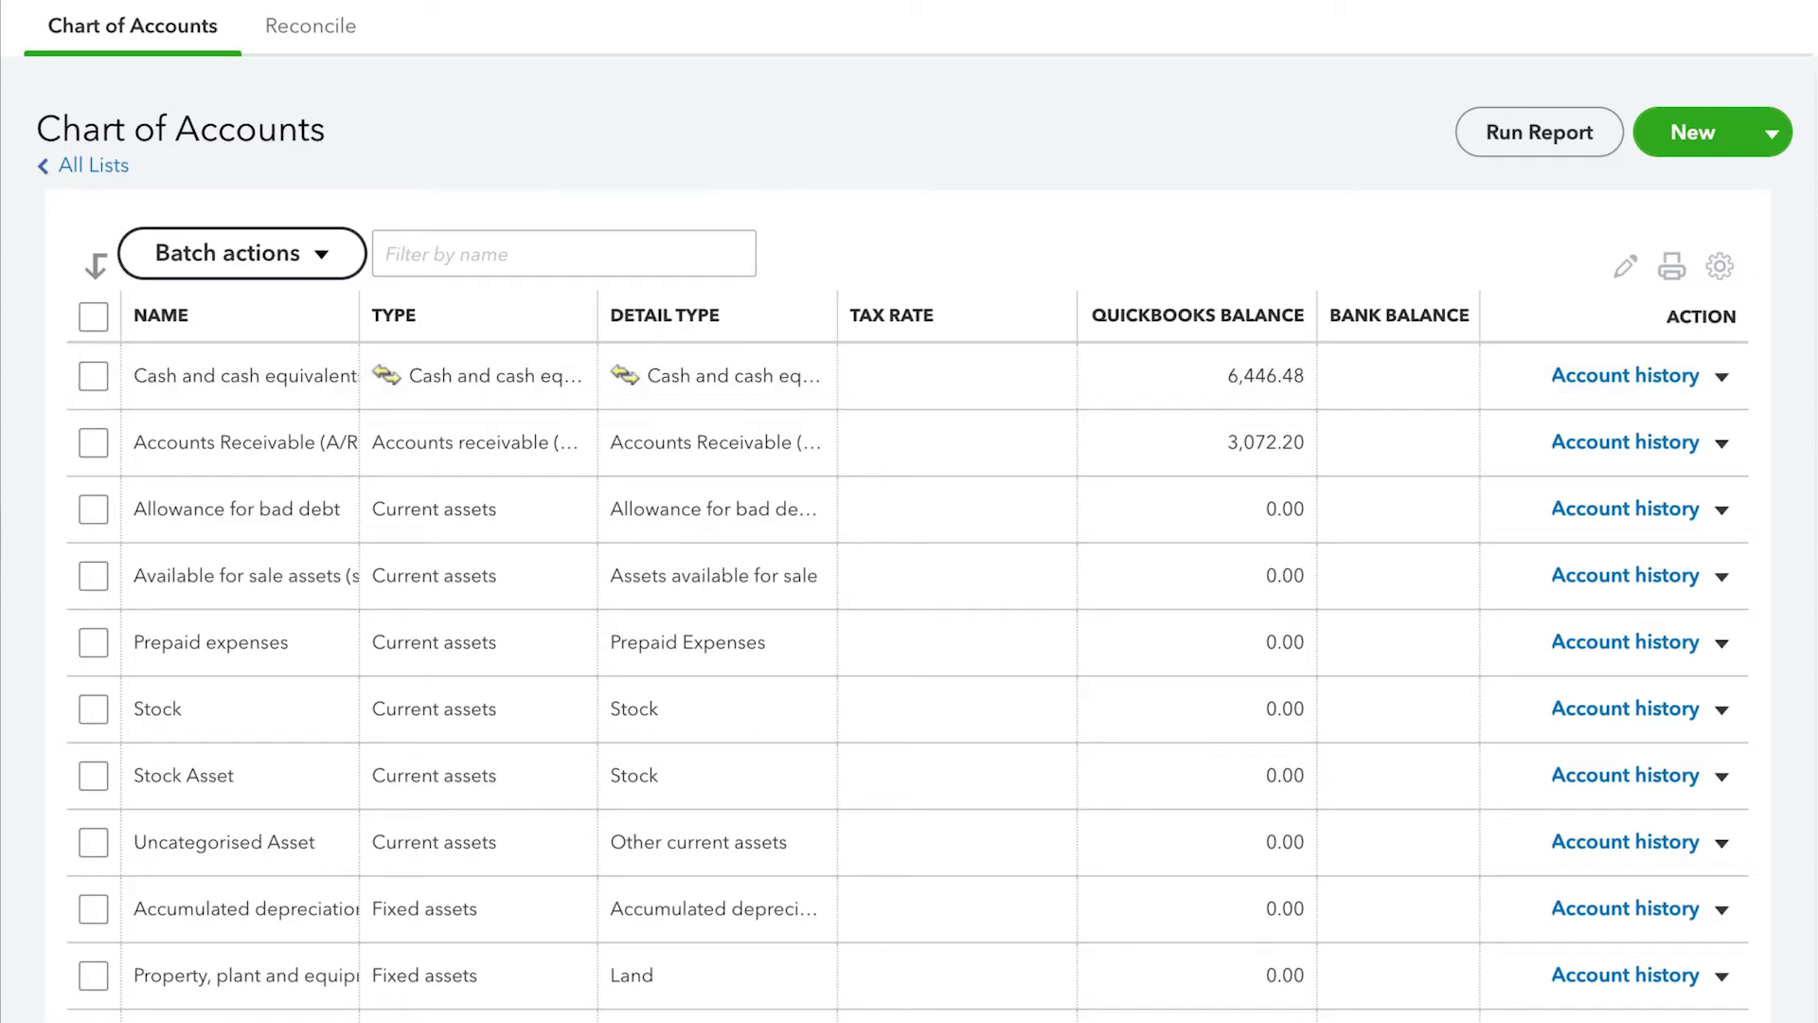
scroll(907, 549, "down", 12)
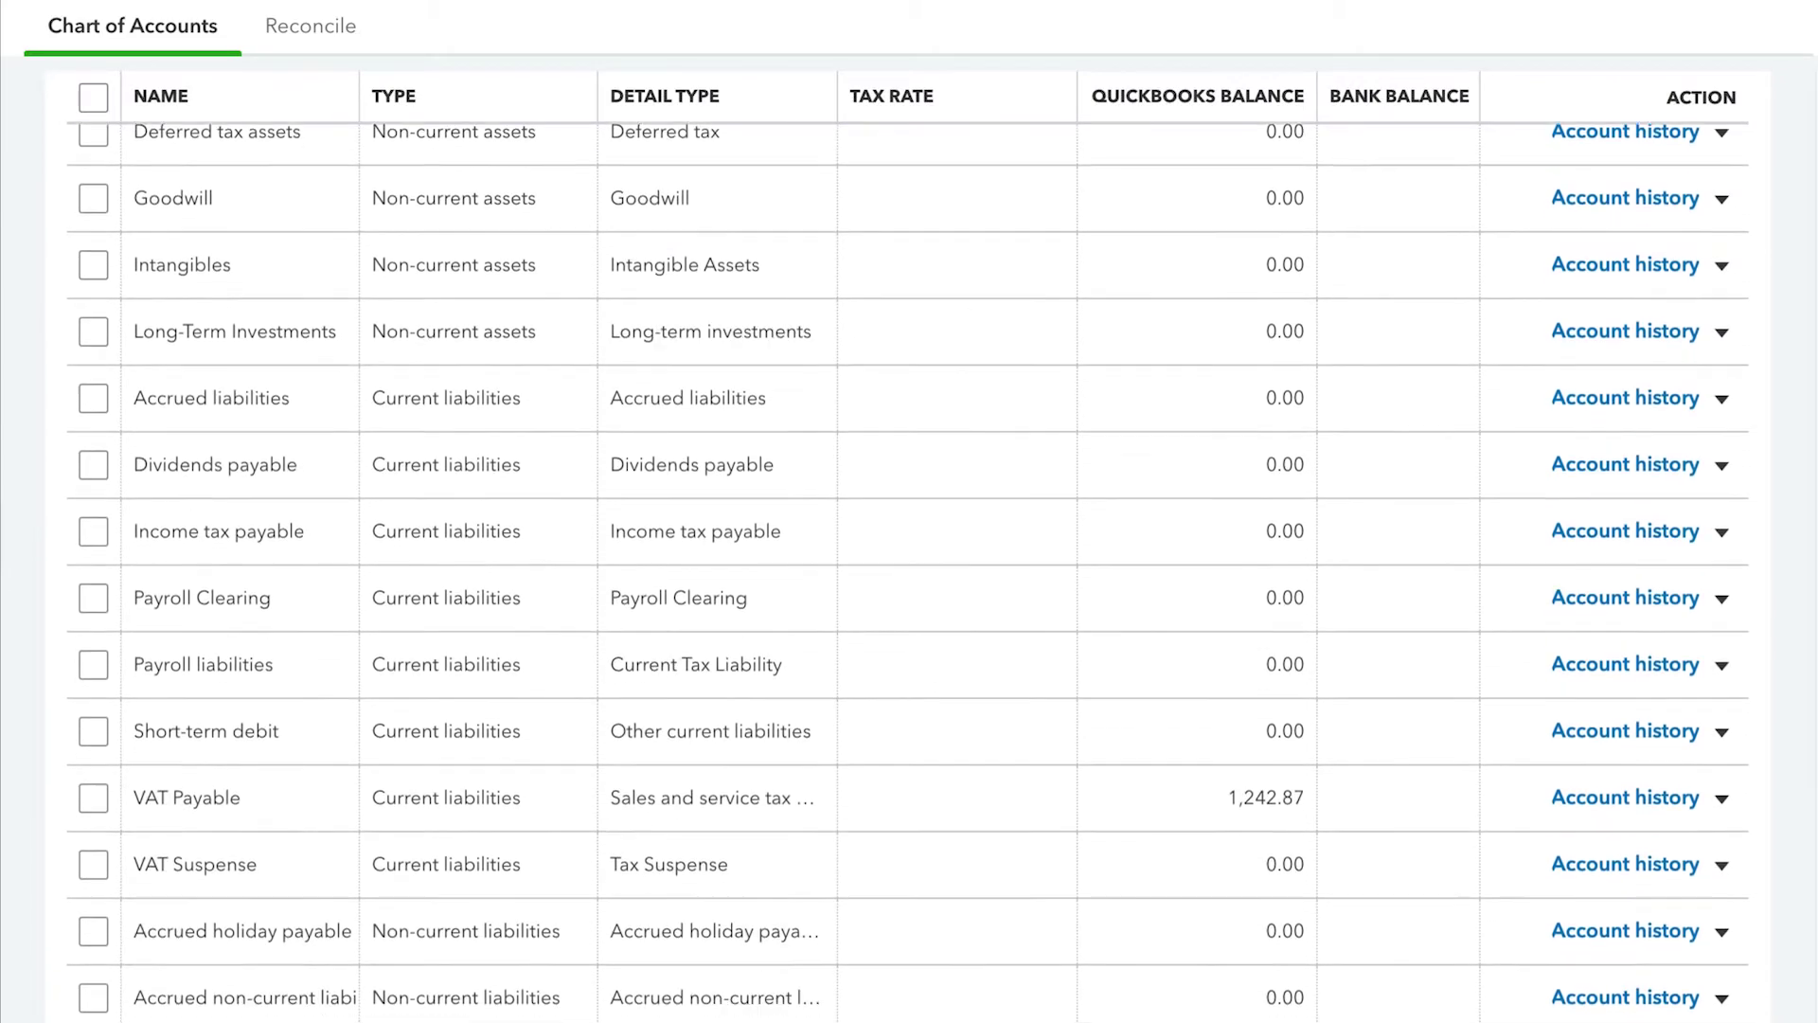
scroll(907, 572, "down", 9)
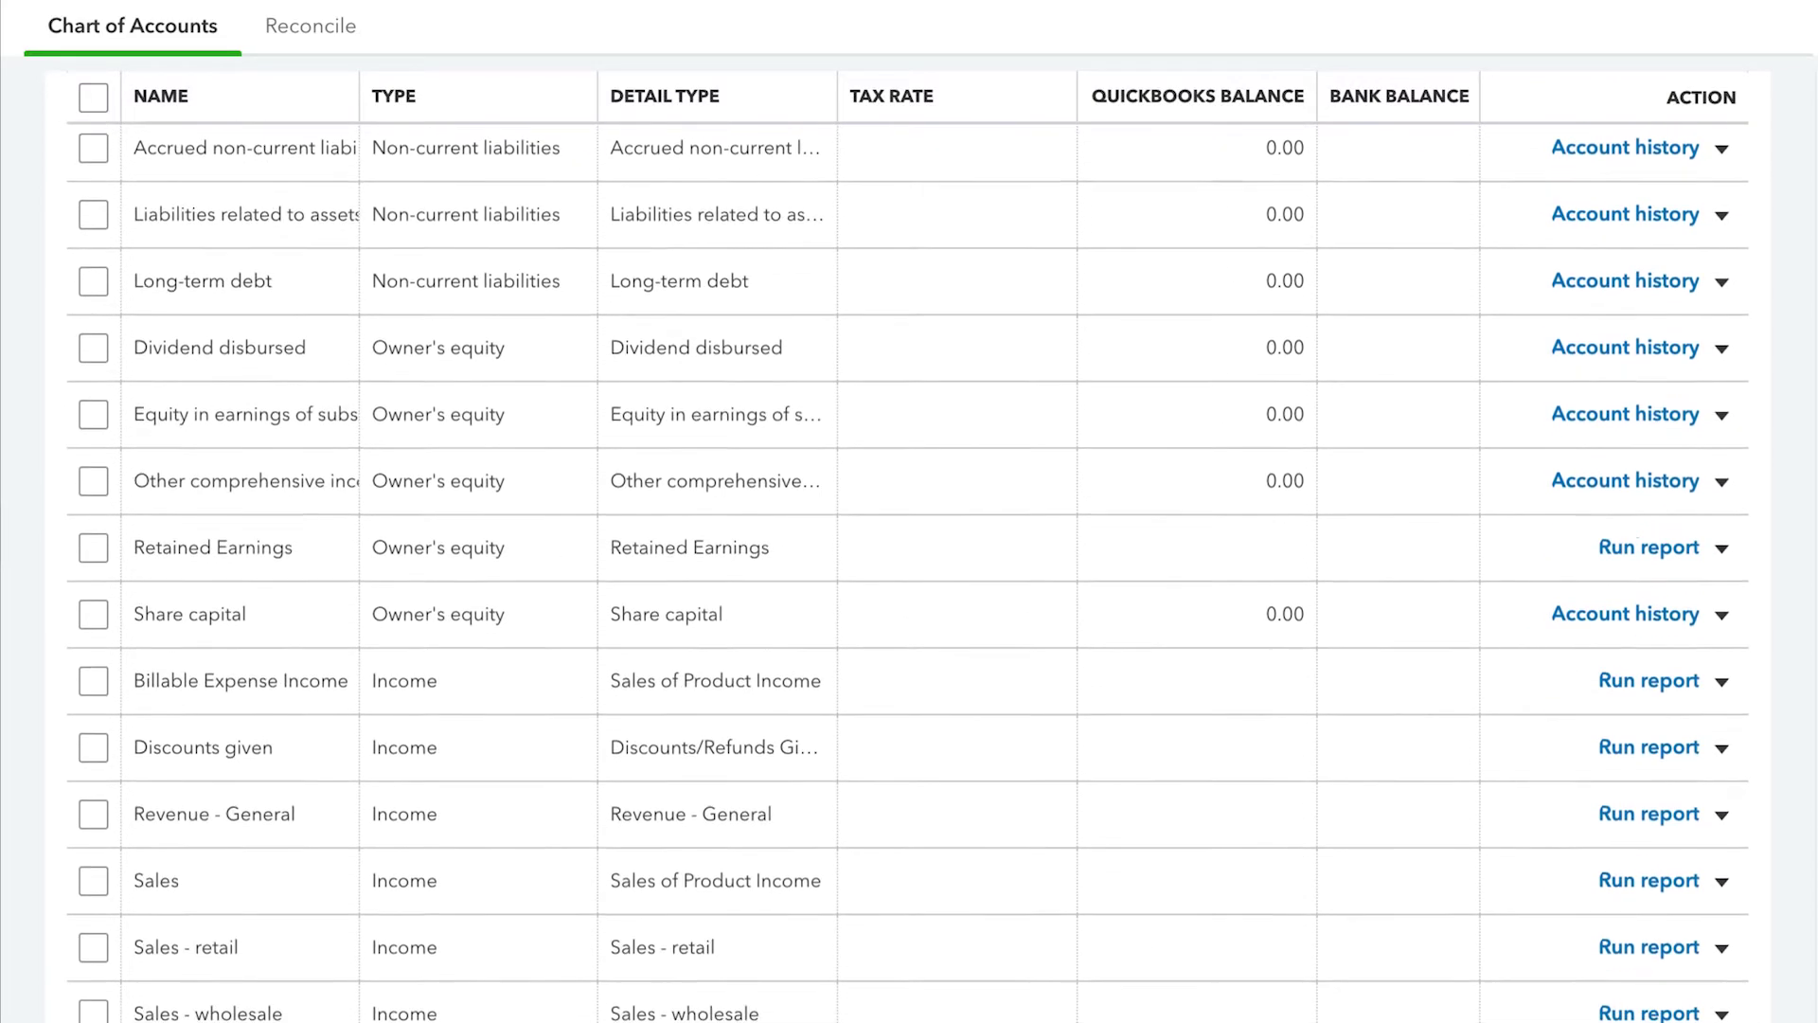
scroll(907, 572, "down", 1)
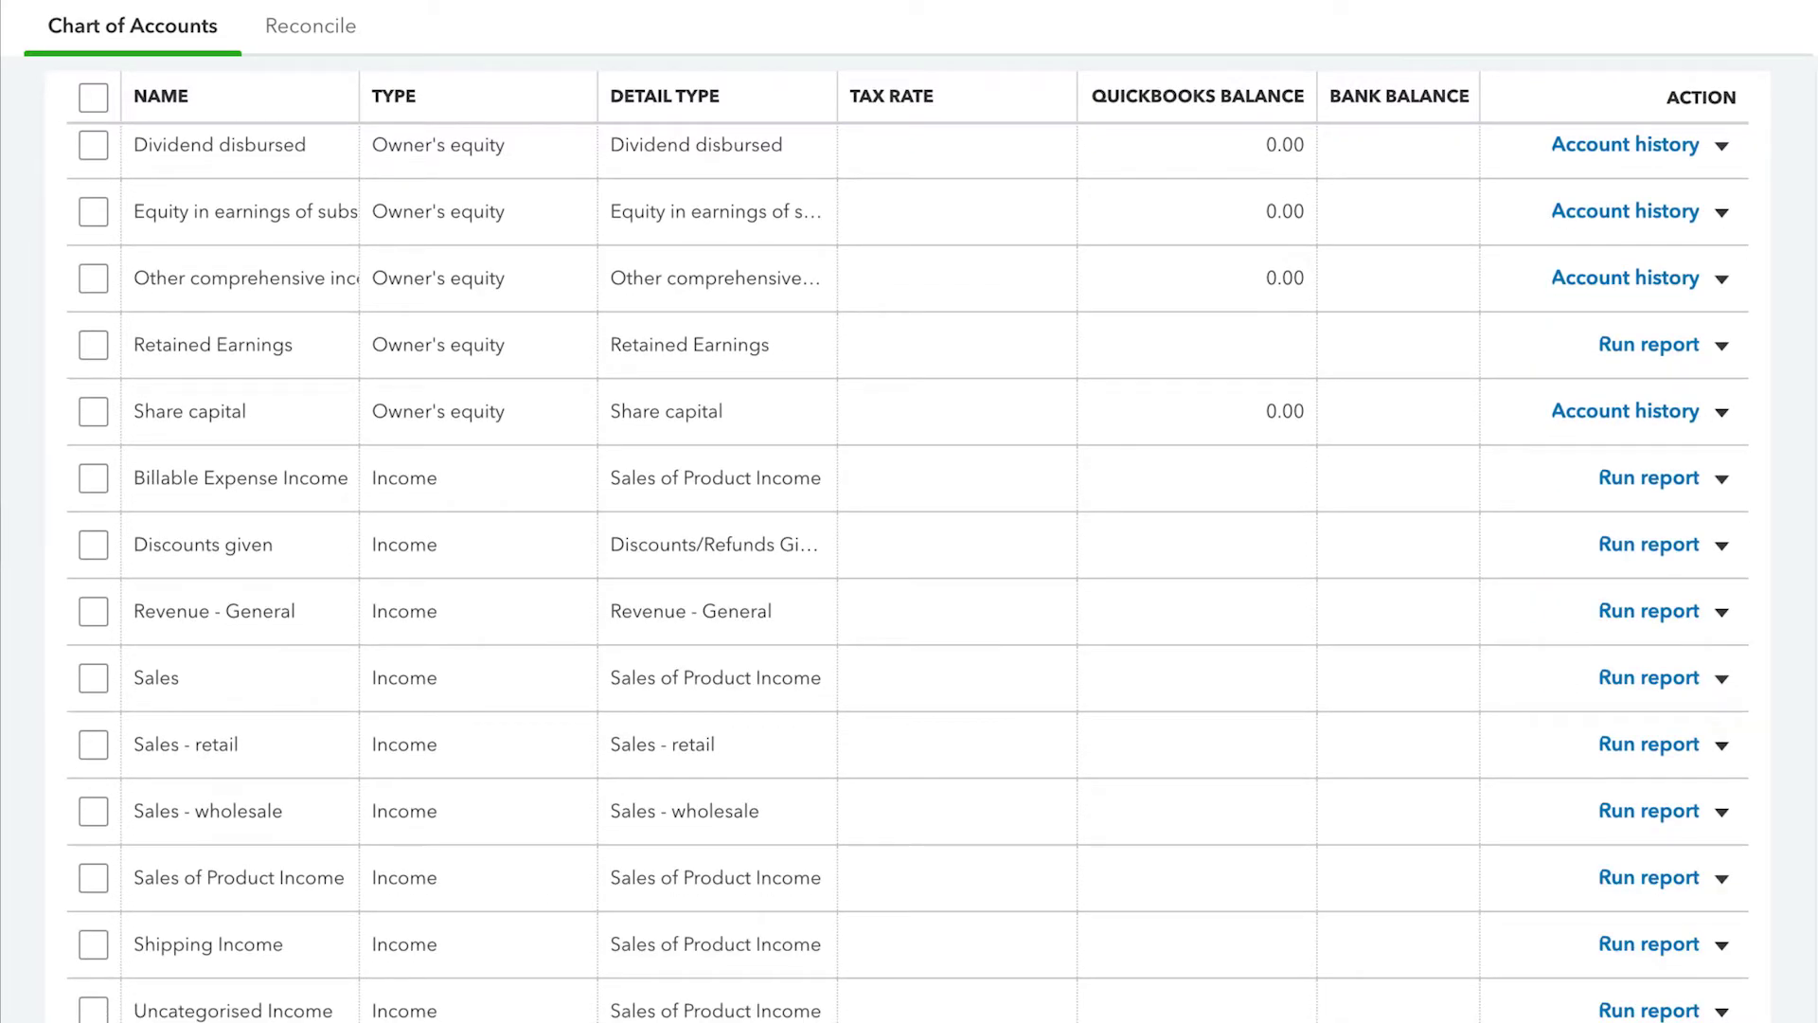
scroll(907, 572, "down", 6)
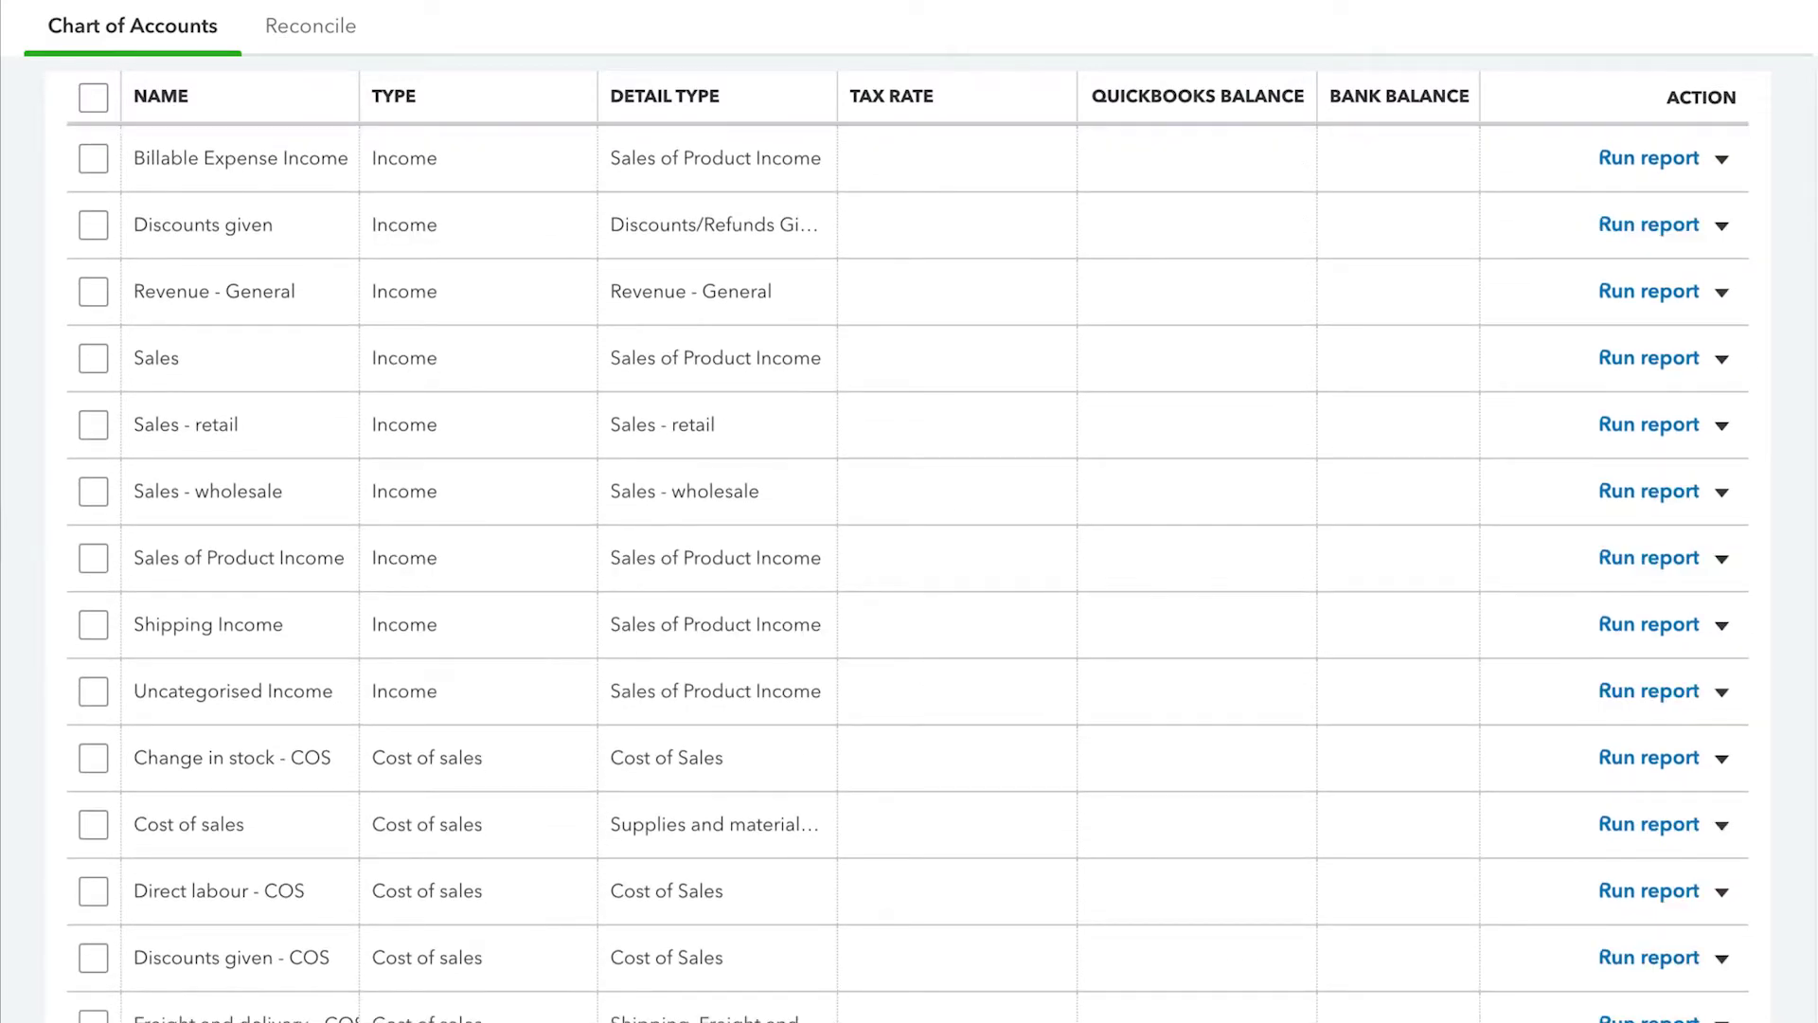
scroll(907, 572, "down", 11)
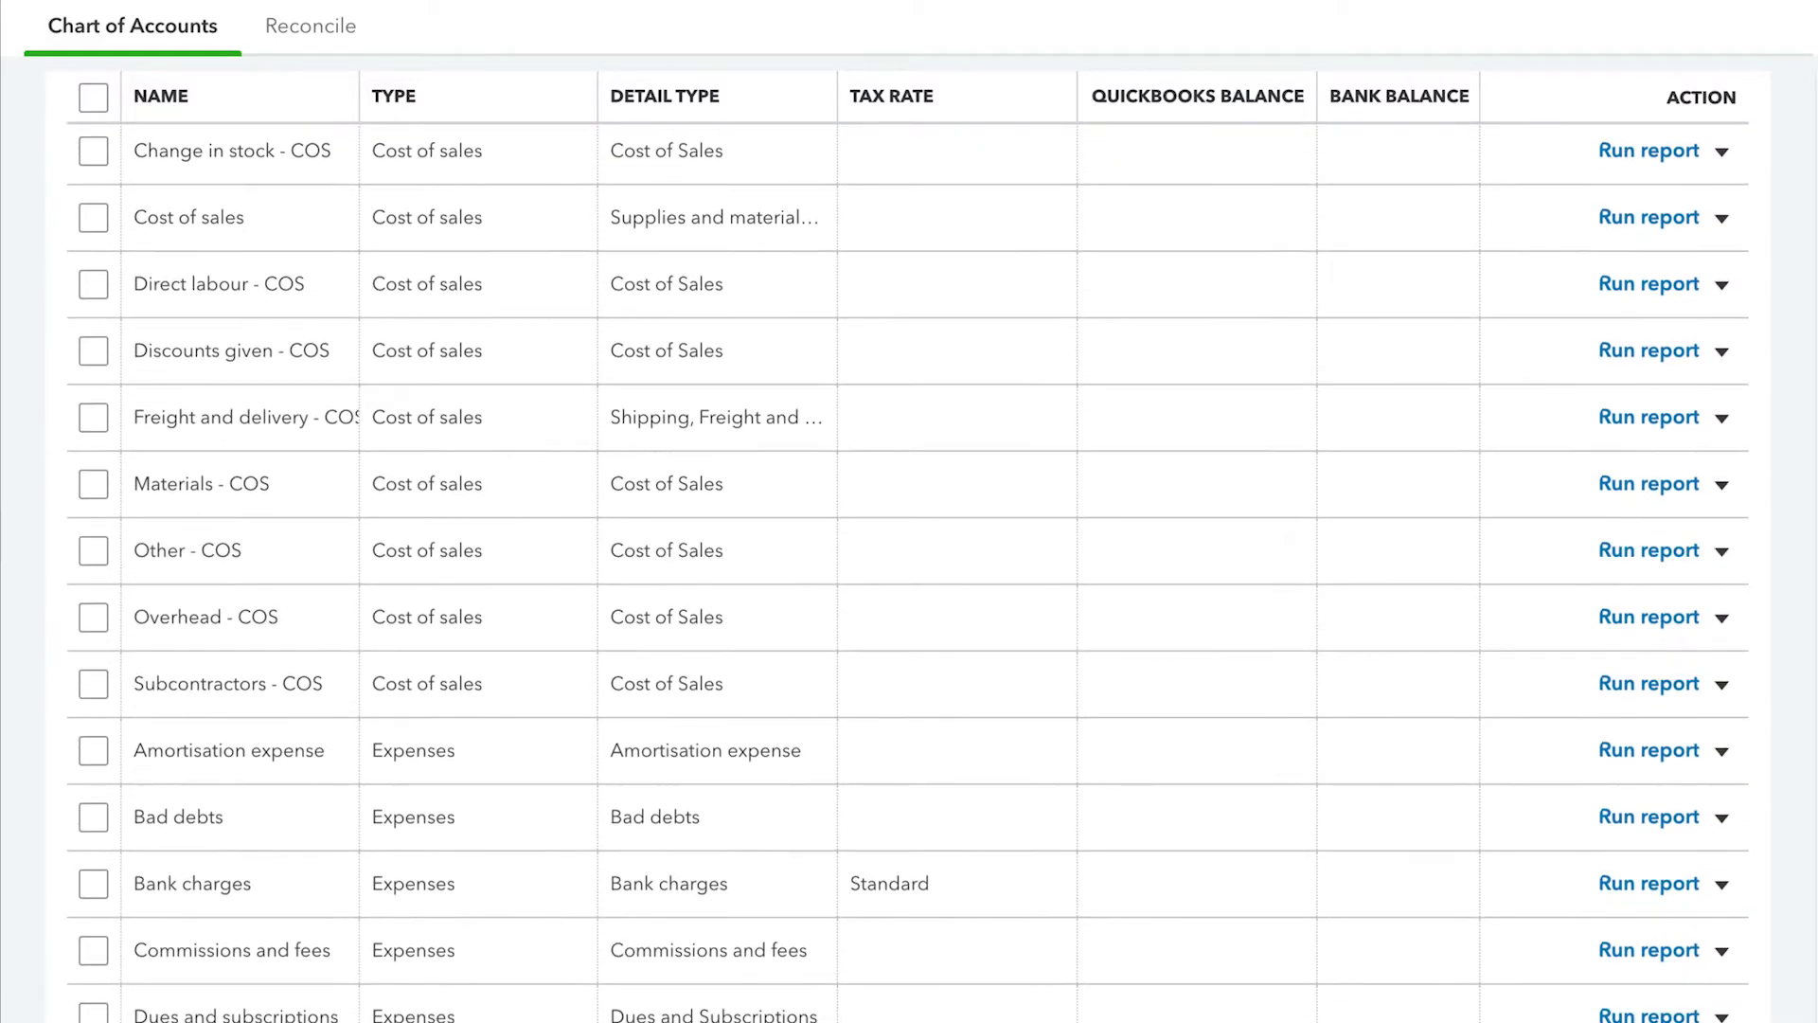
scroll(907, 572, "down", 11)
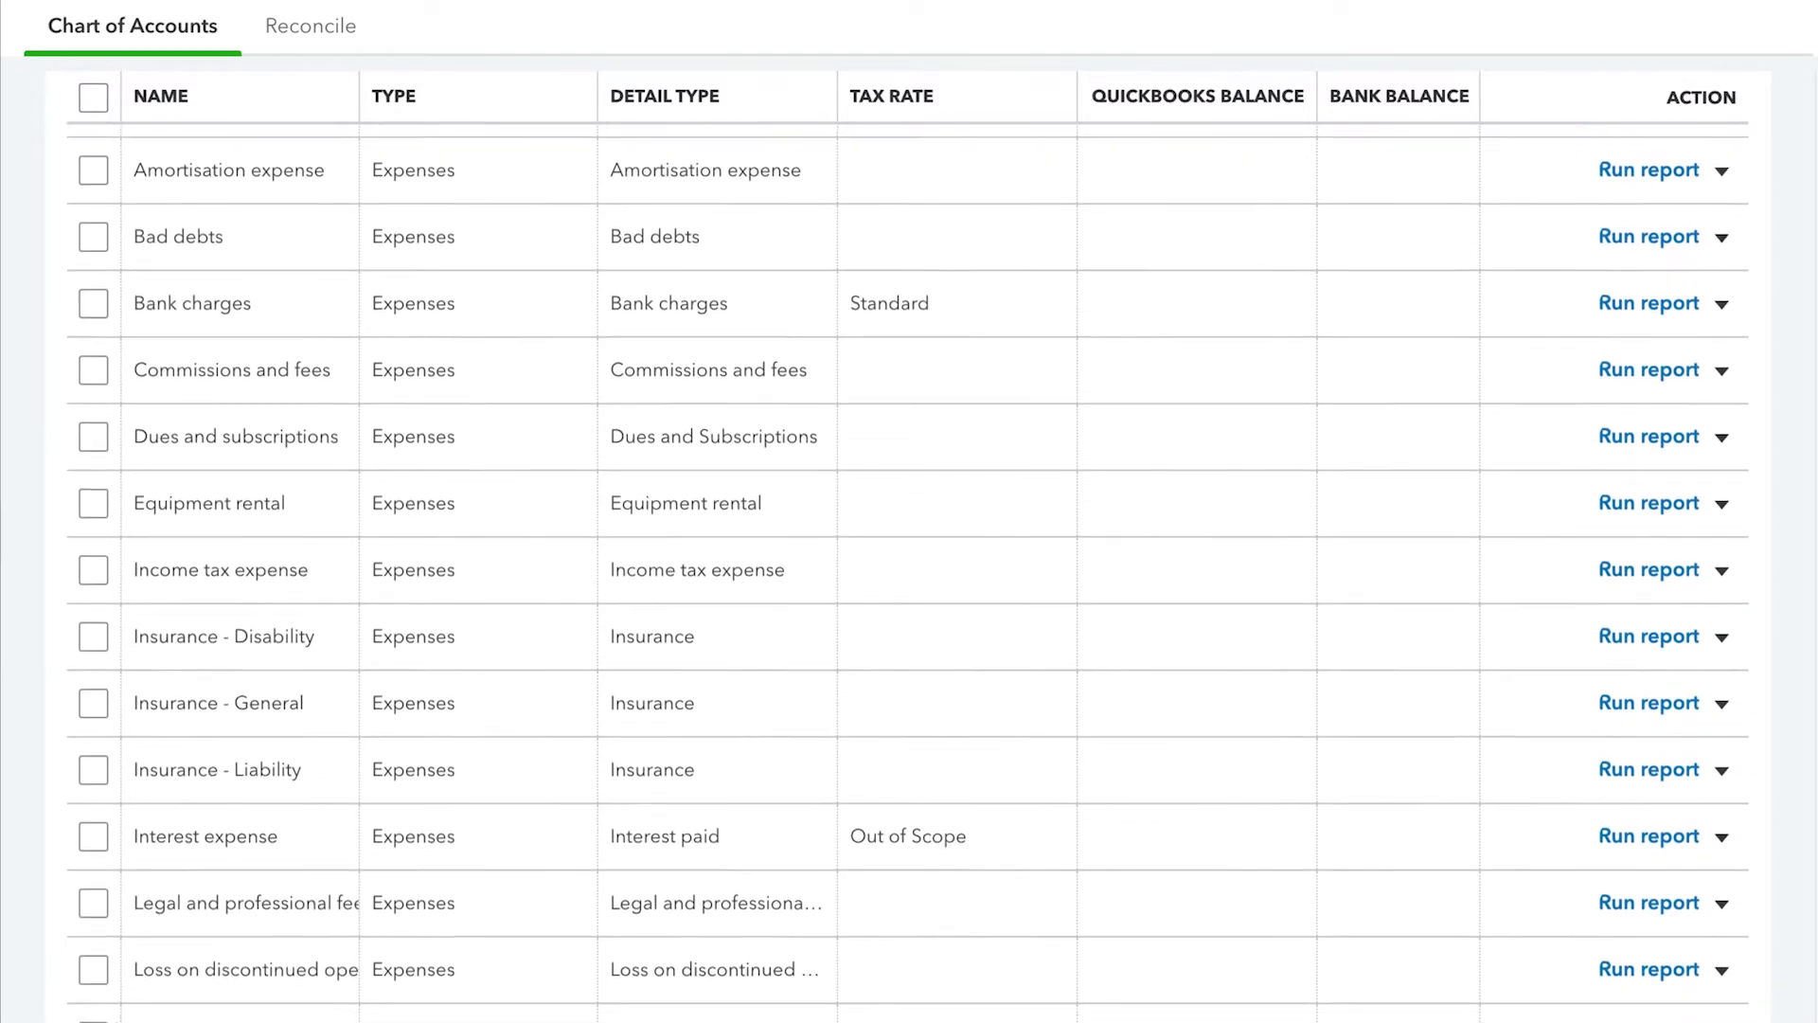
scroll(907, 572, "down", 20)
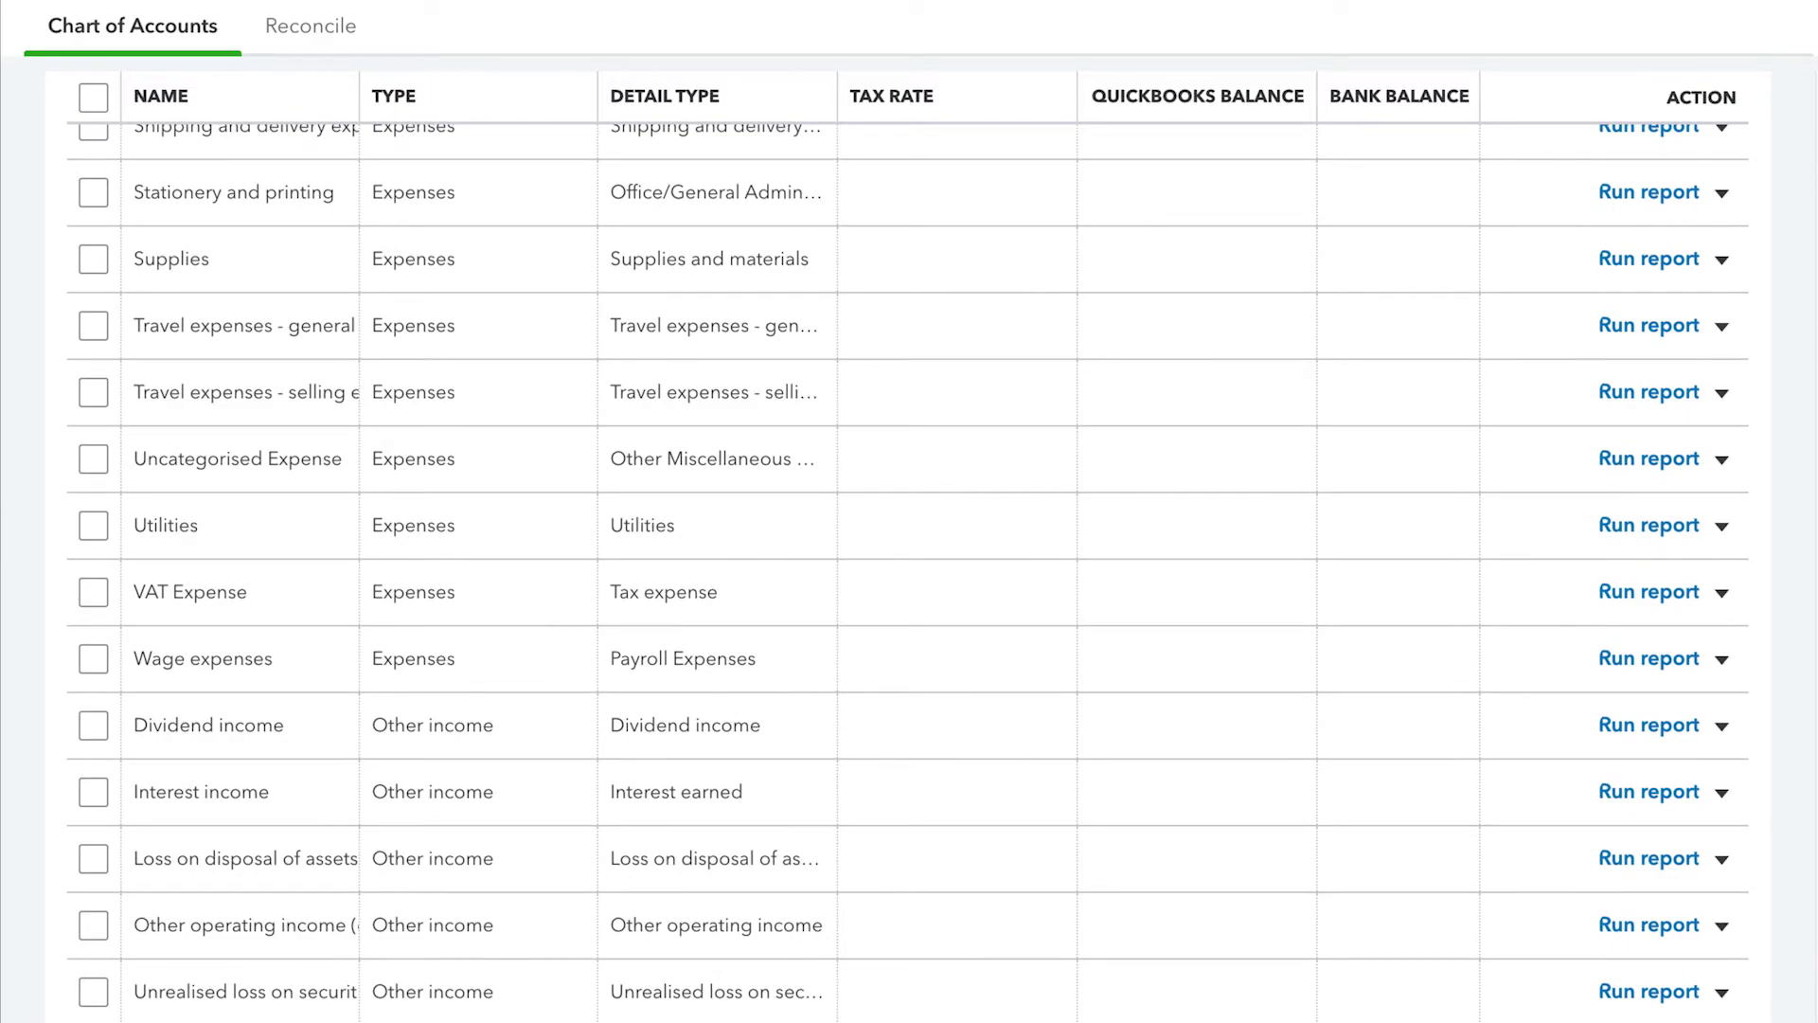
scroll(907, 572, "up", 20)
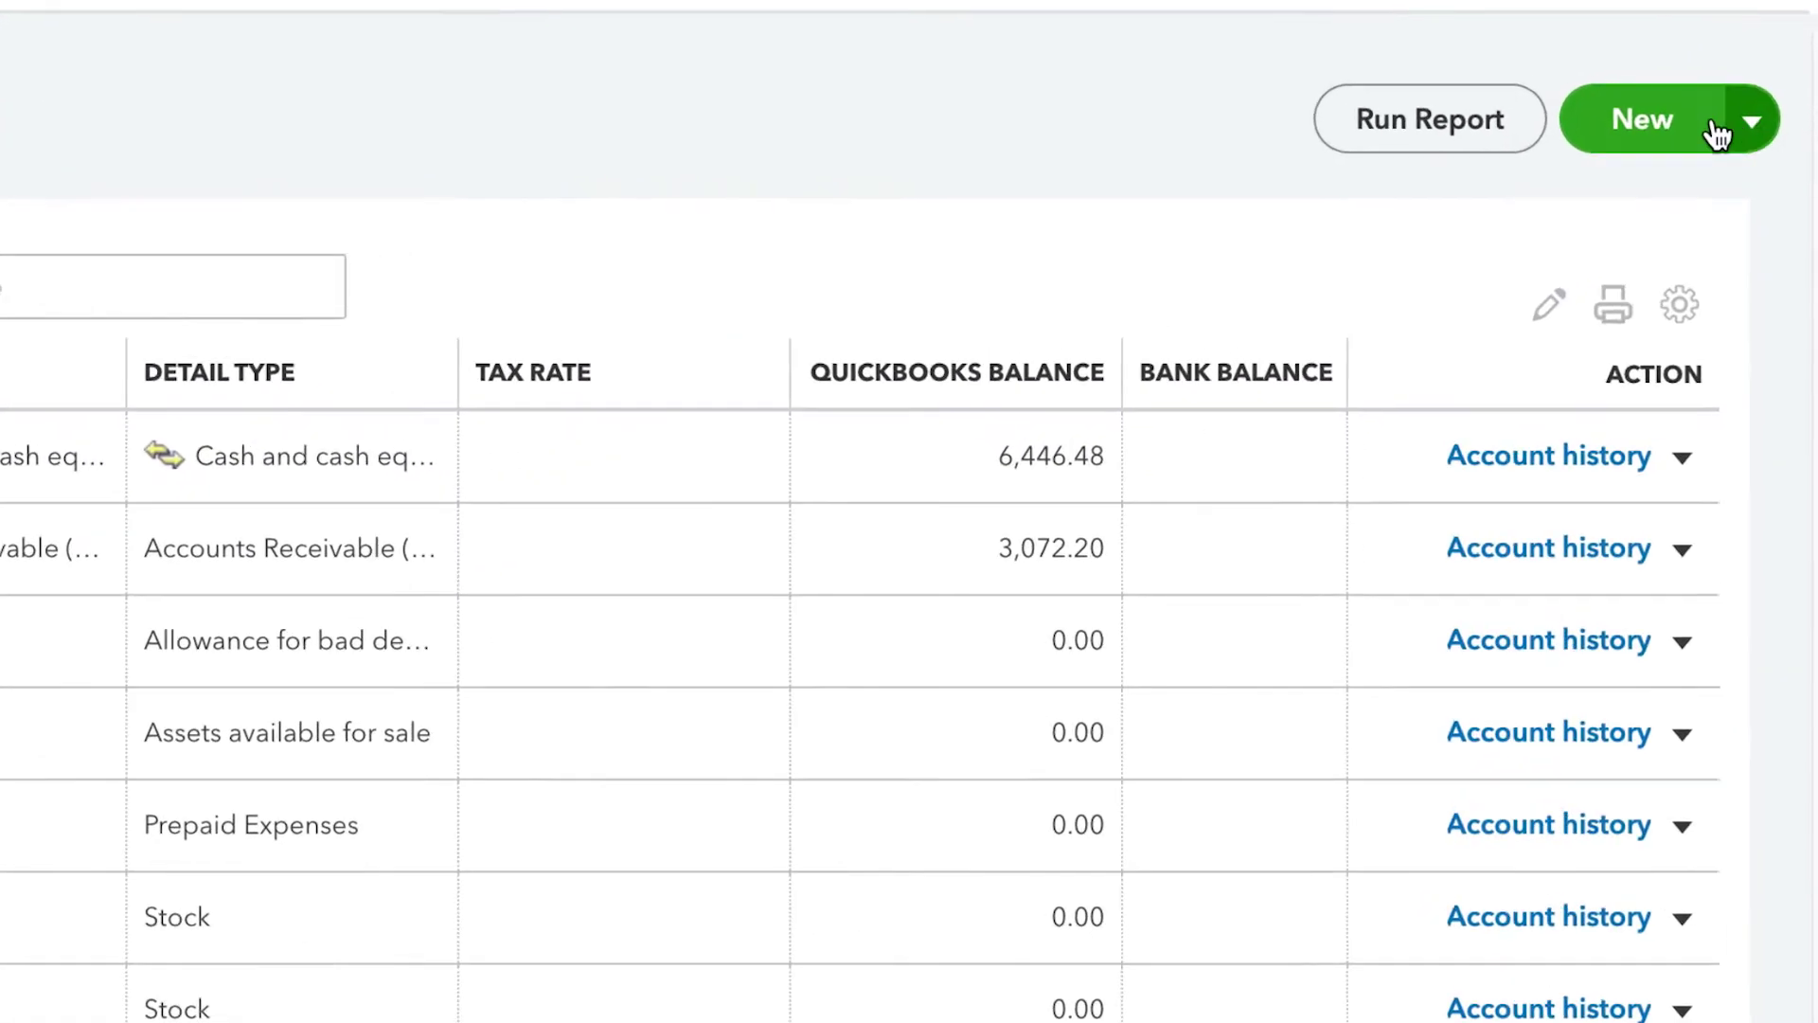
Begin a new account with account type Cash and cash equivalents and view its detail types
left_click(1666, 132)
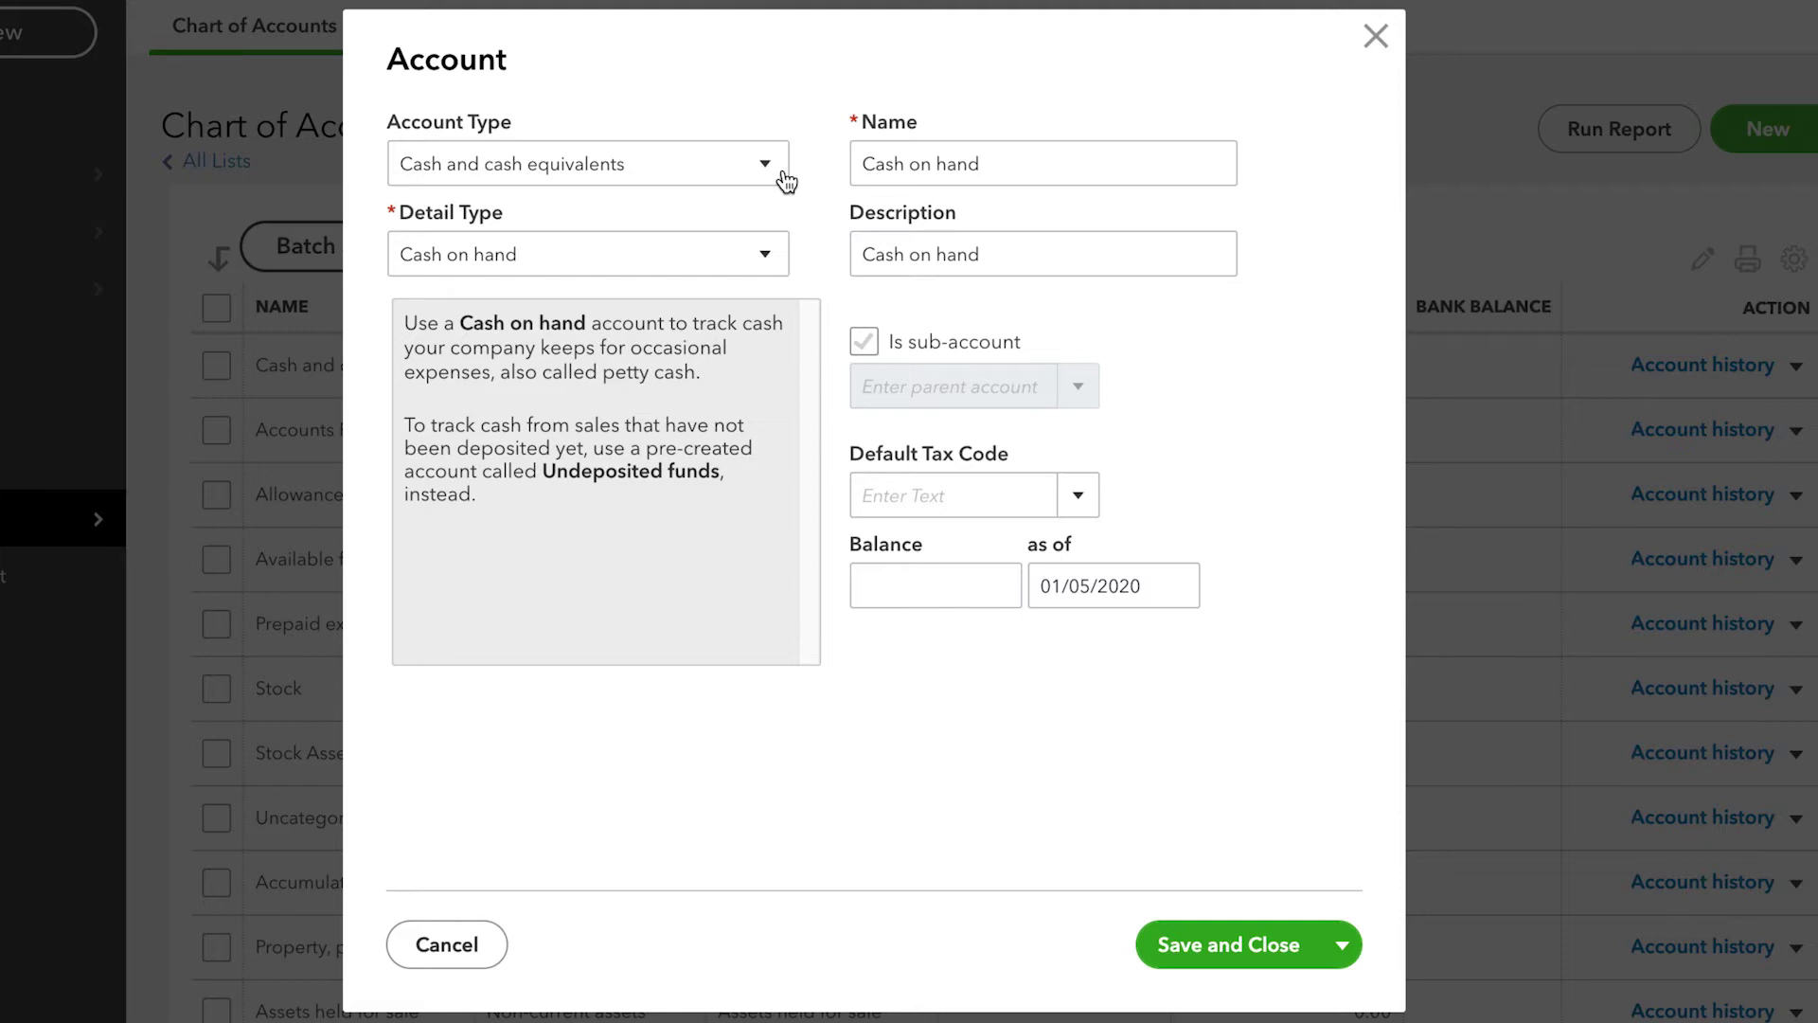
left_click(769, 169)
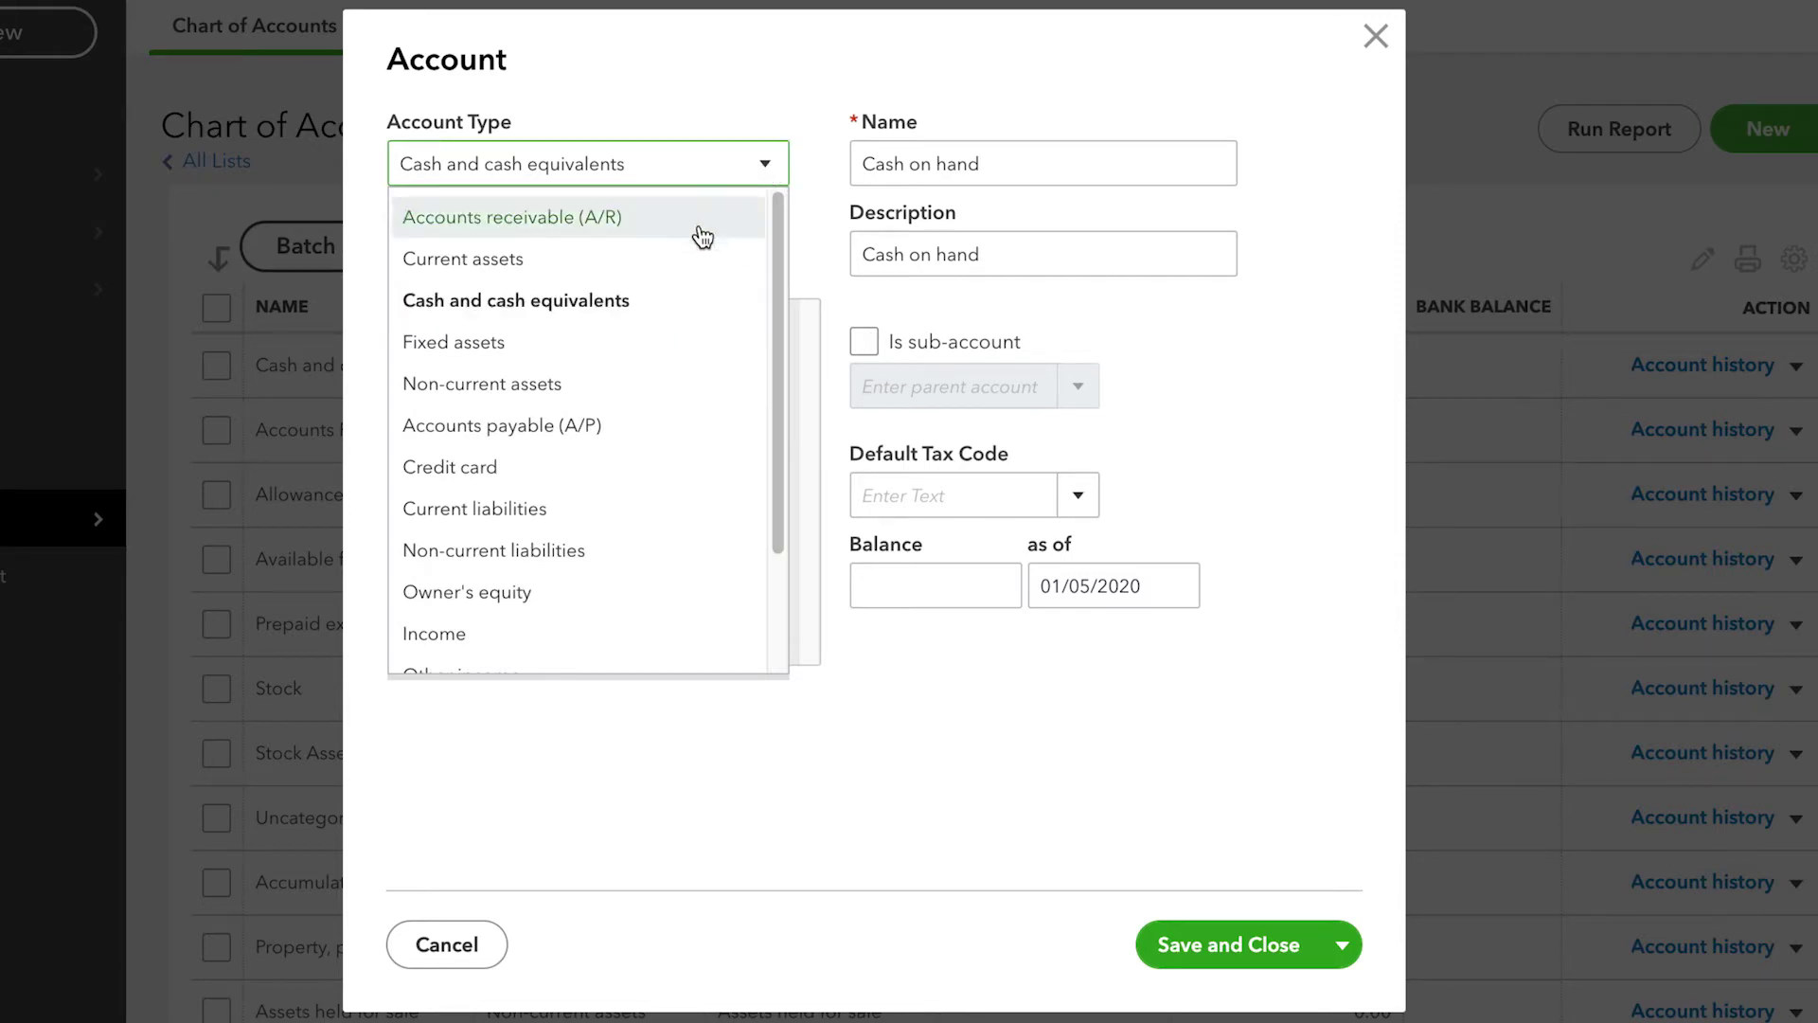
left_click(594, 303)
left_click(765, 254)
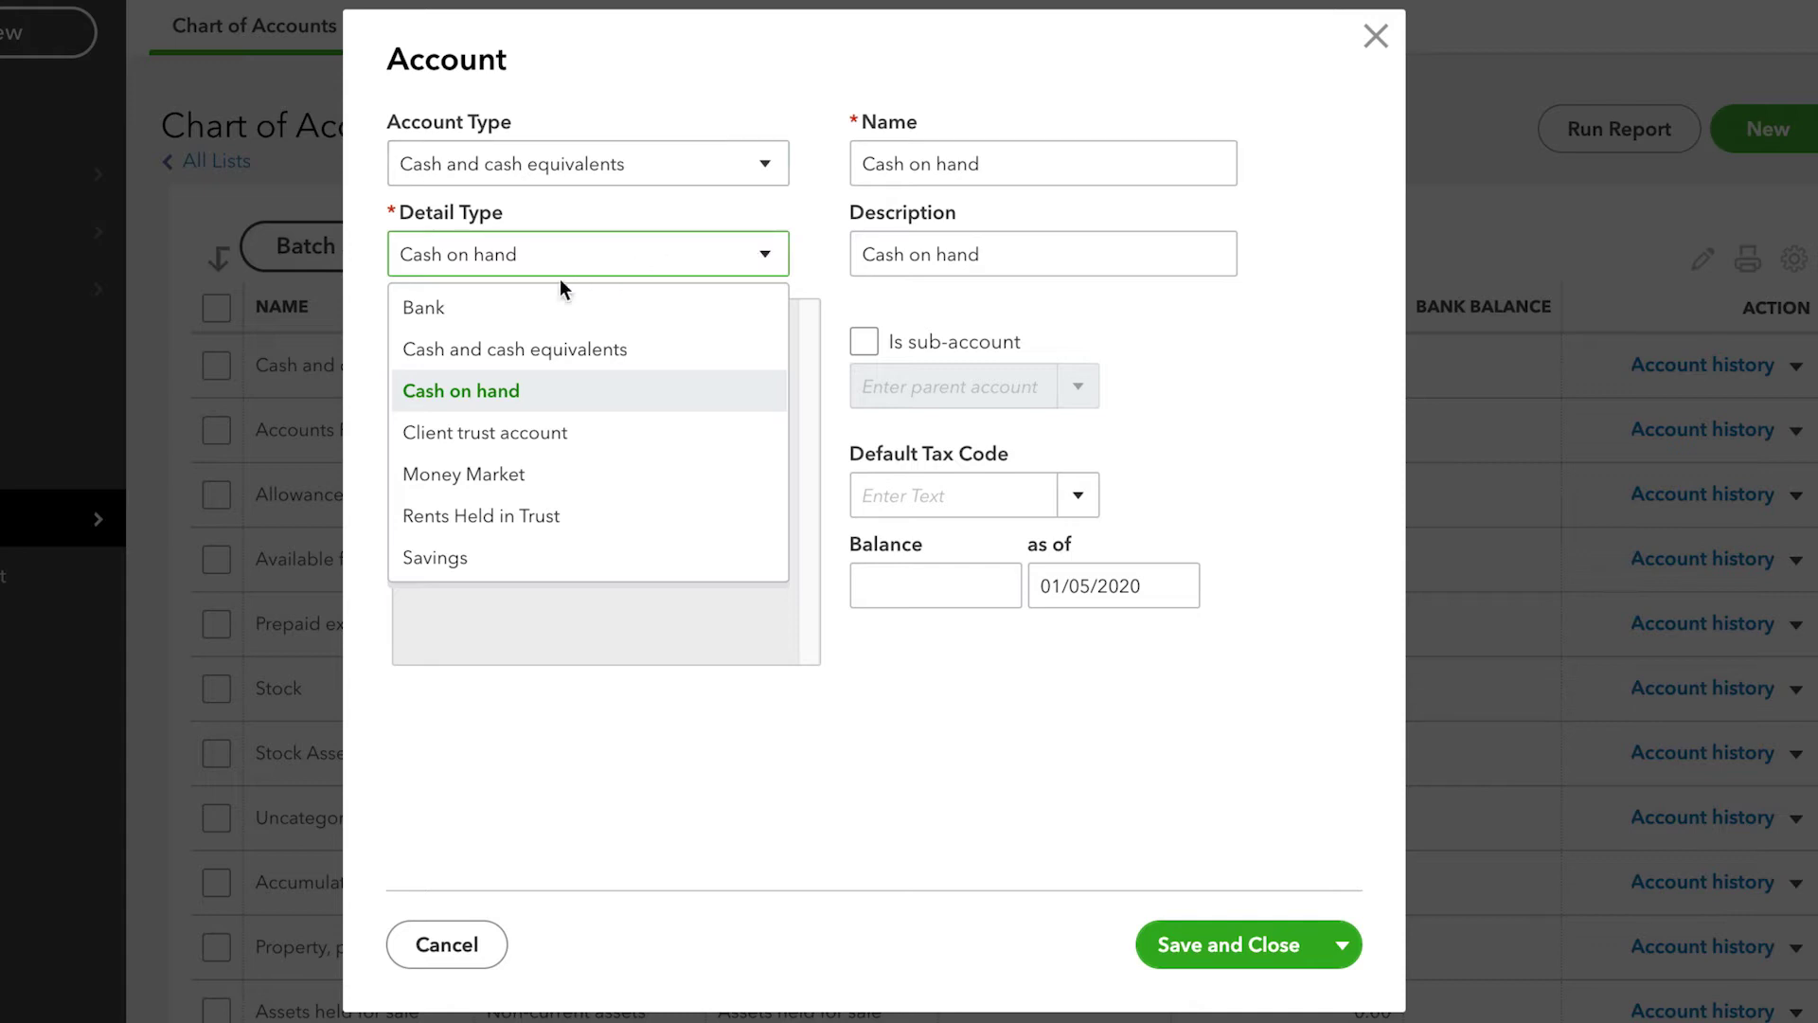
Choose detail type Cash on hand, tax code Out of Scope, balance 0, and save
left_click(508, 396)
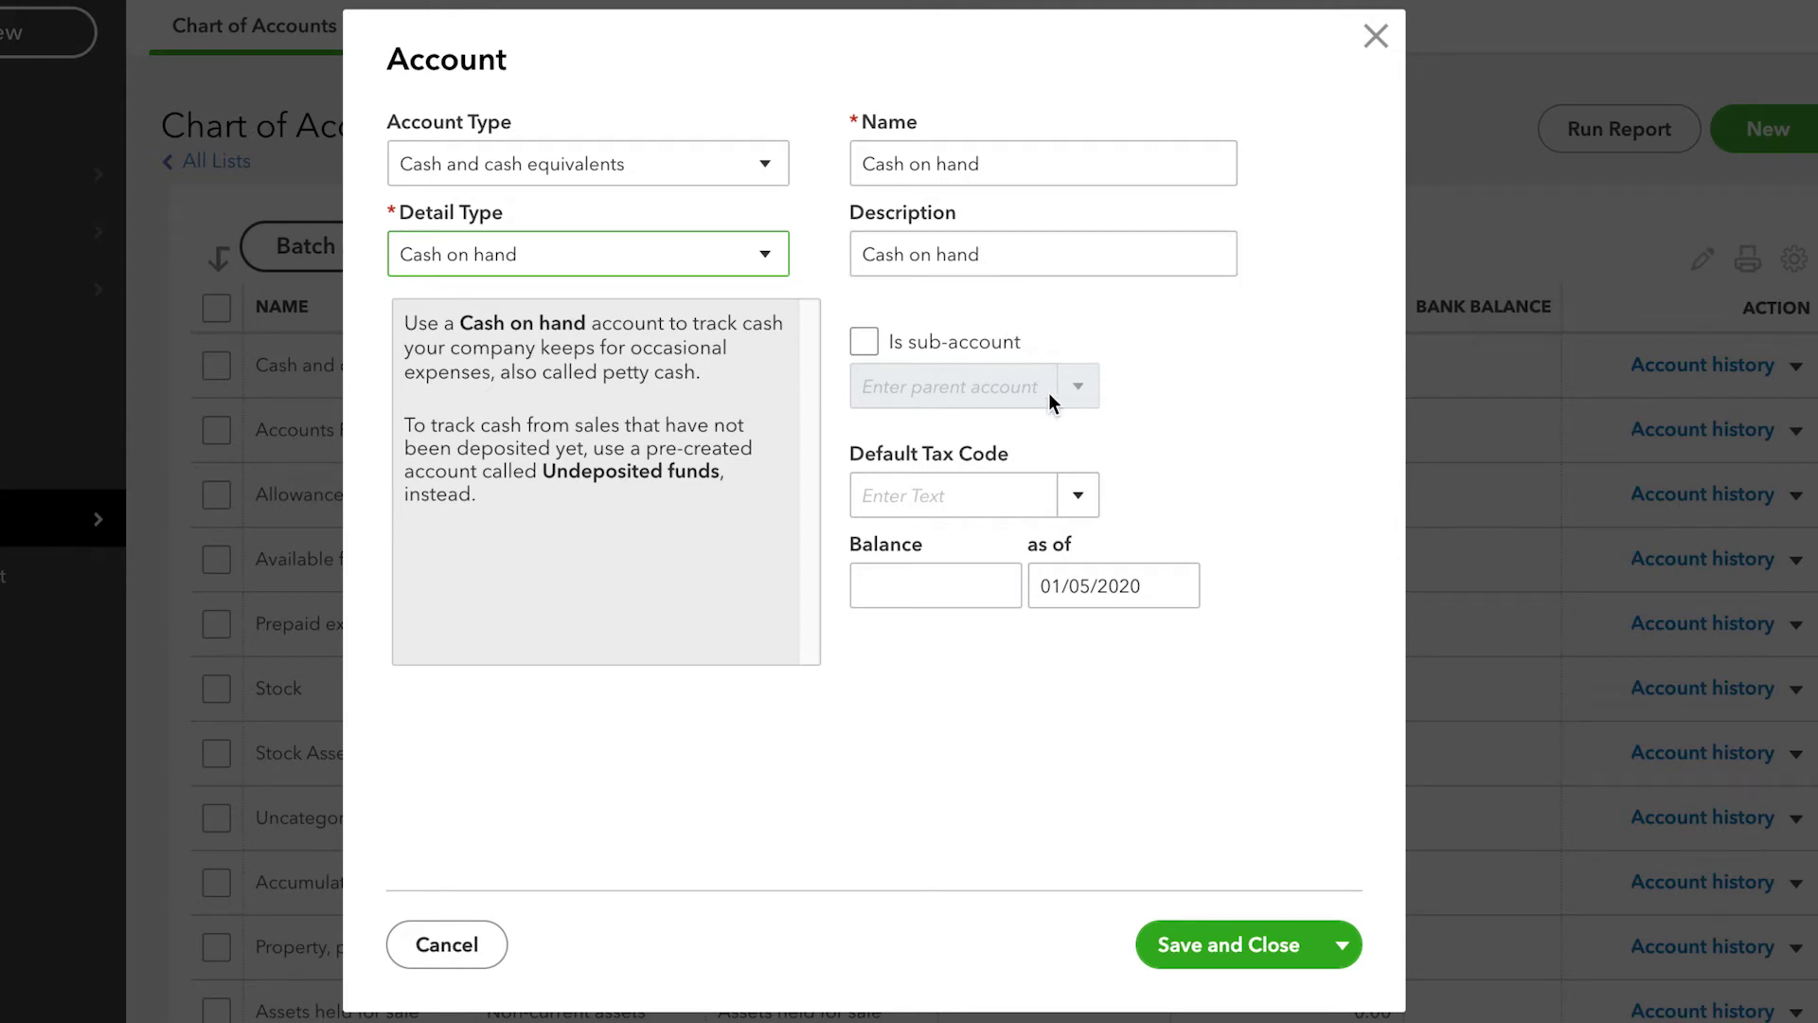
left_click(1080, 496)
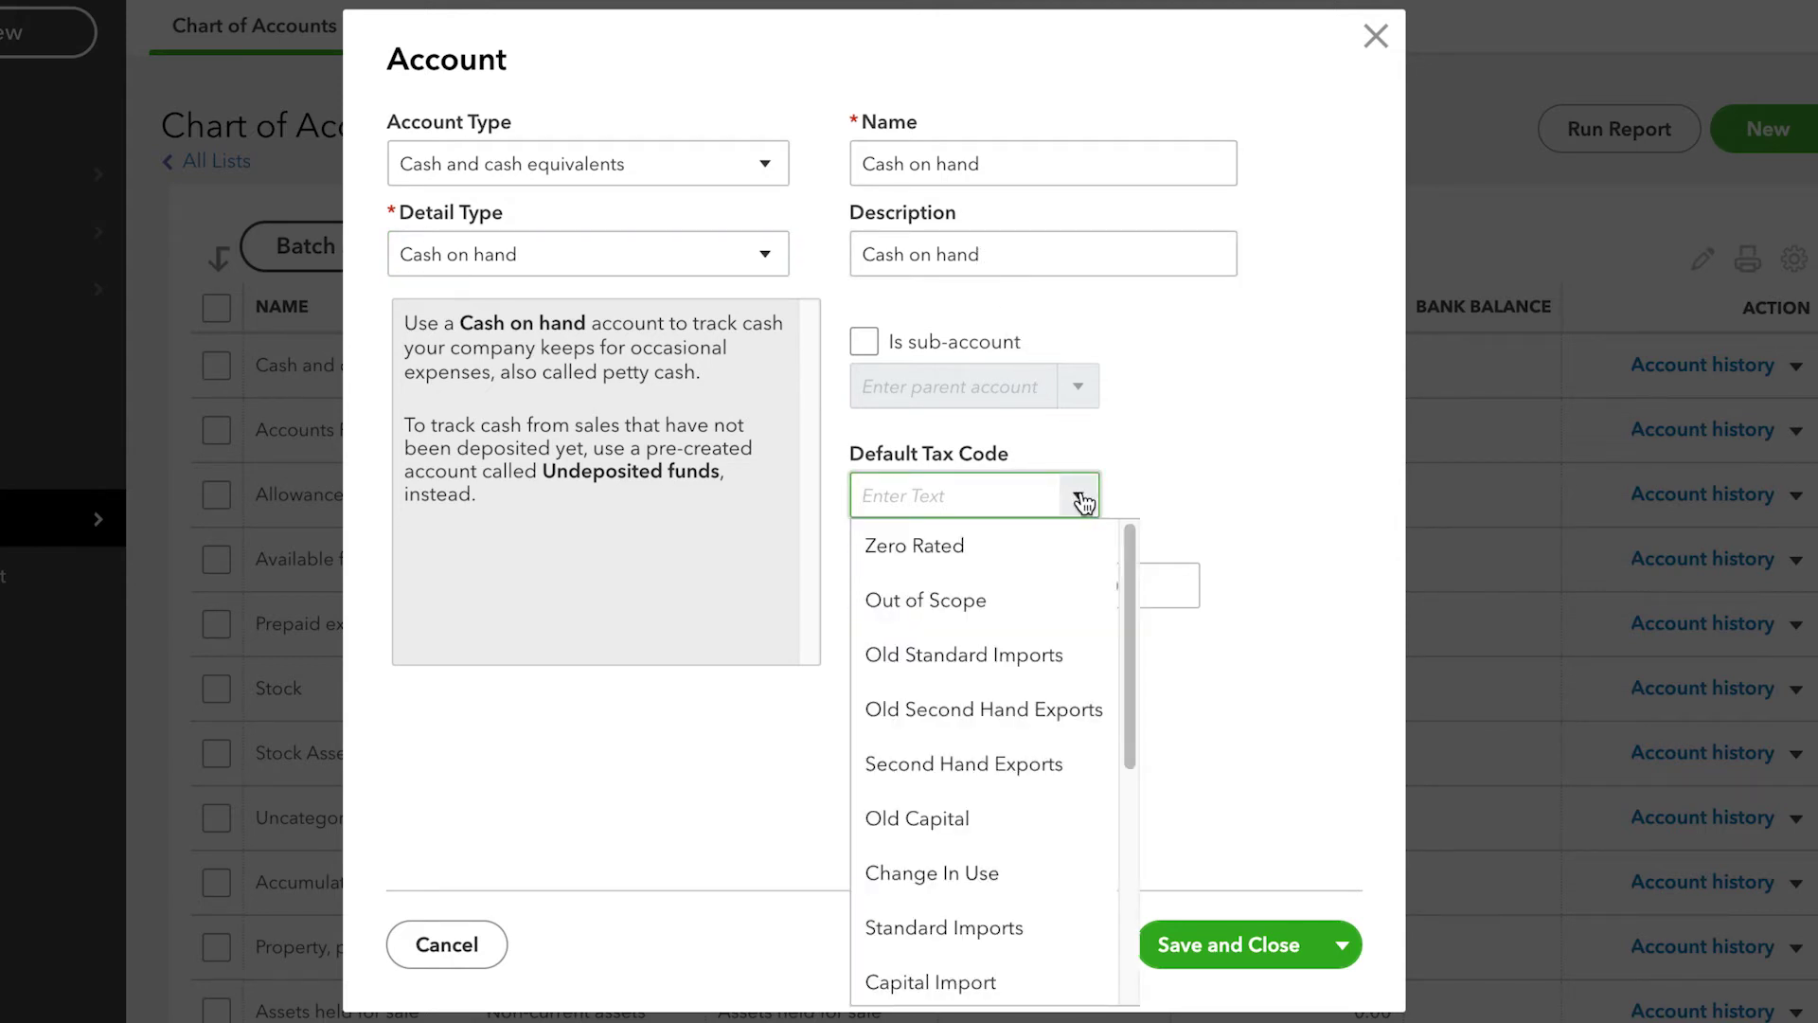
left_click(996, 597)
left_click(1006, 589)
type("0")
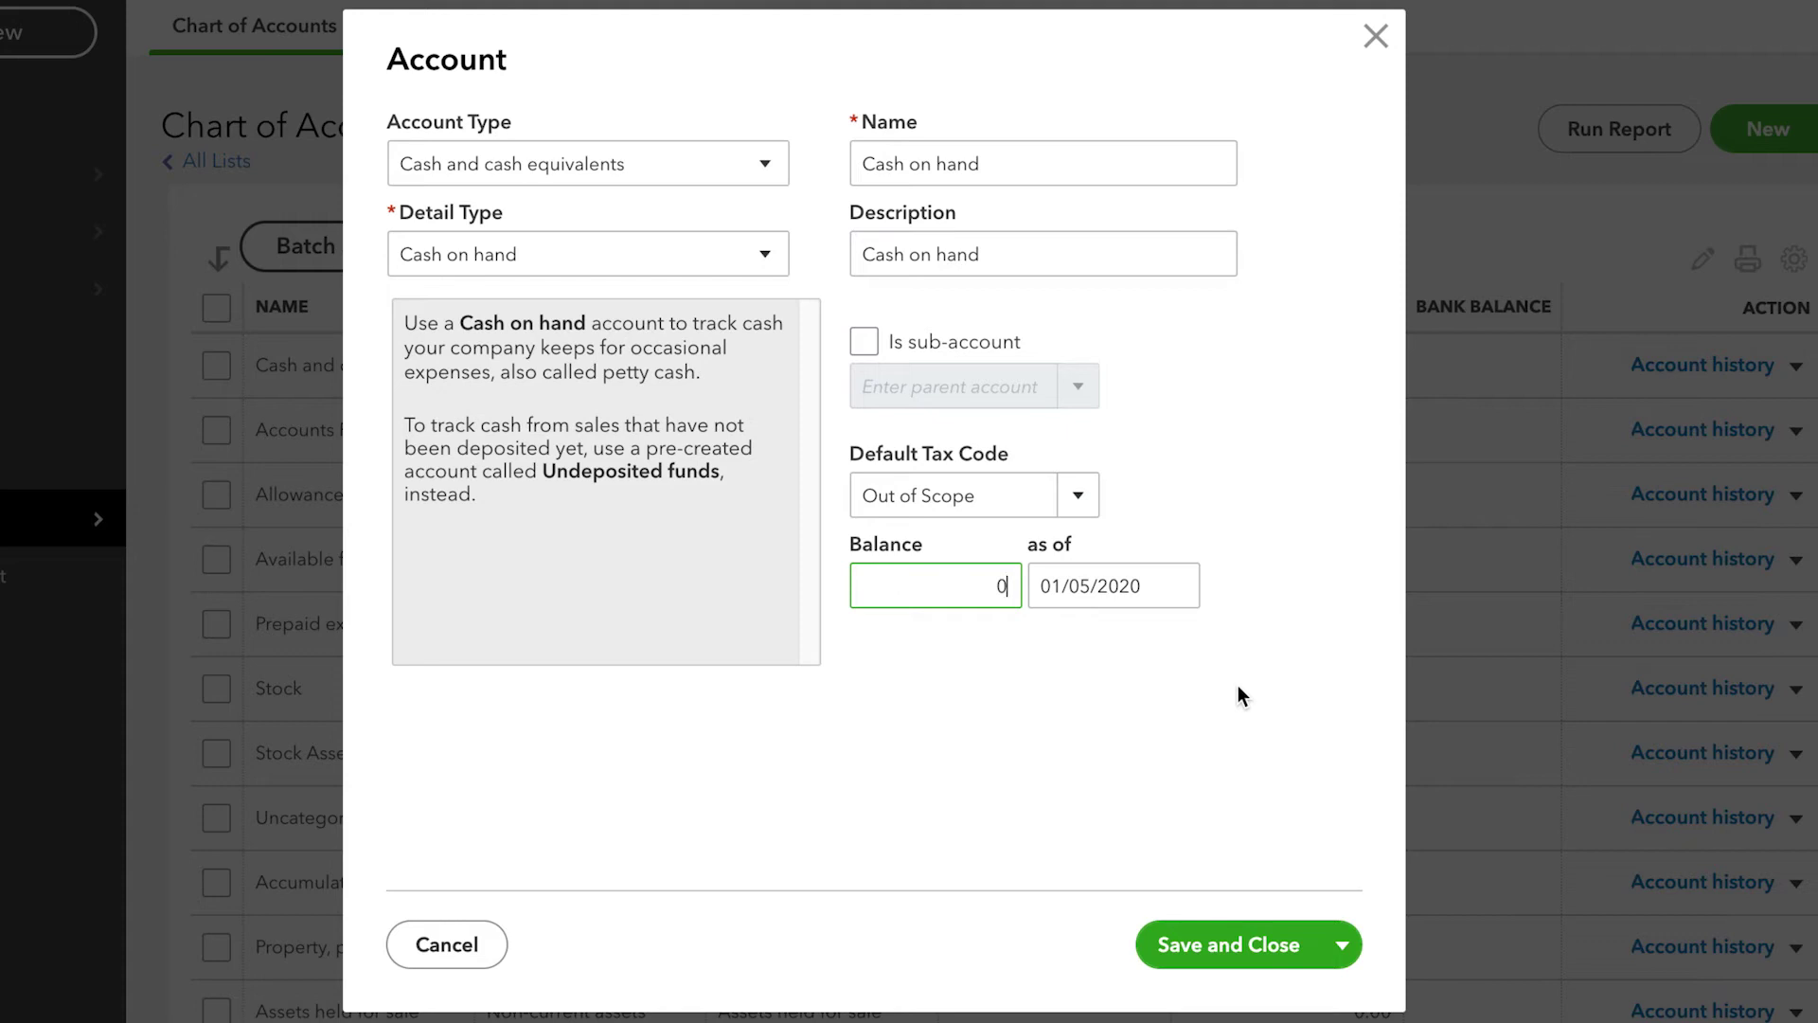
left_click(1241, 944)
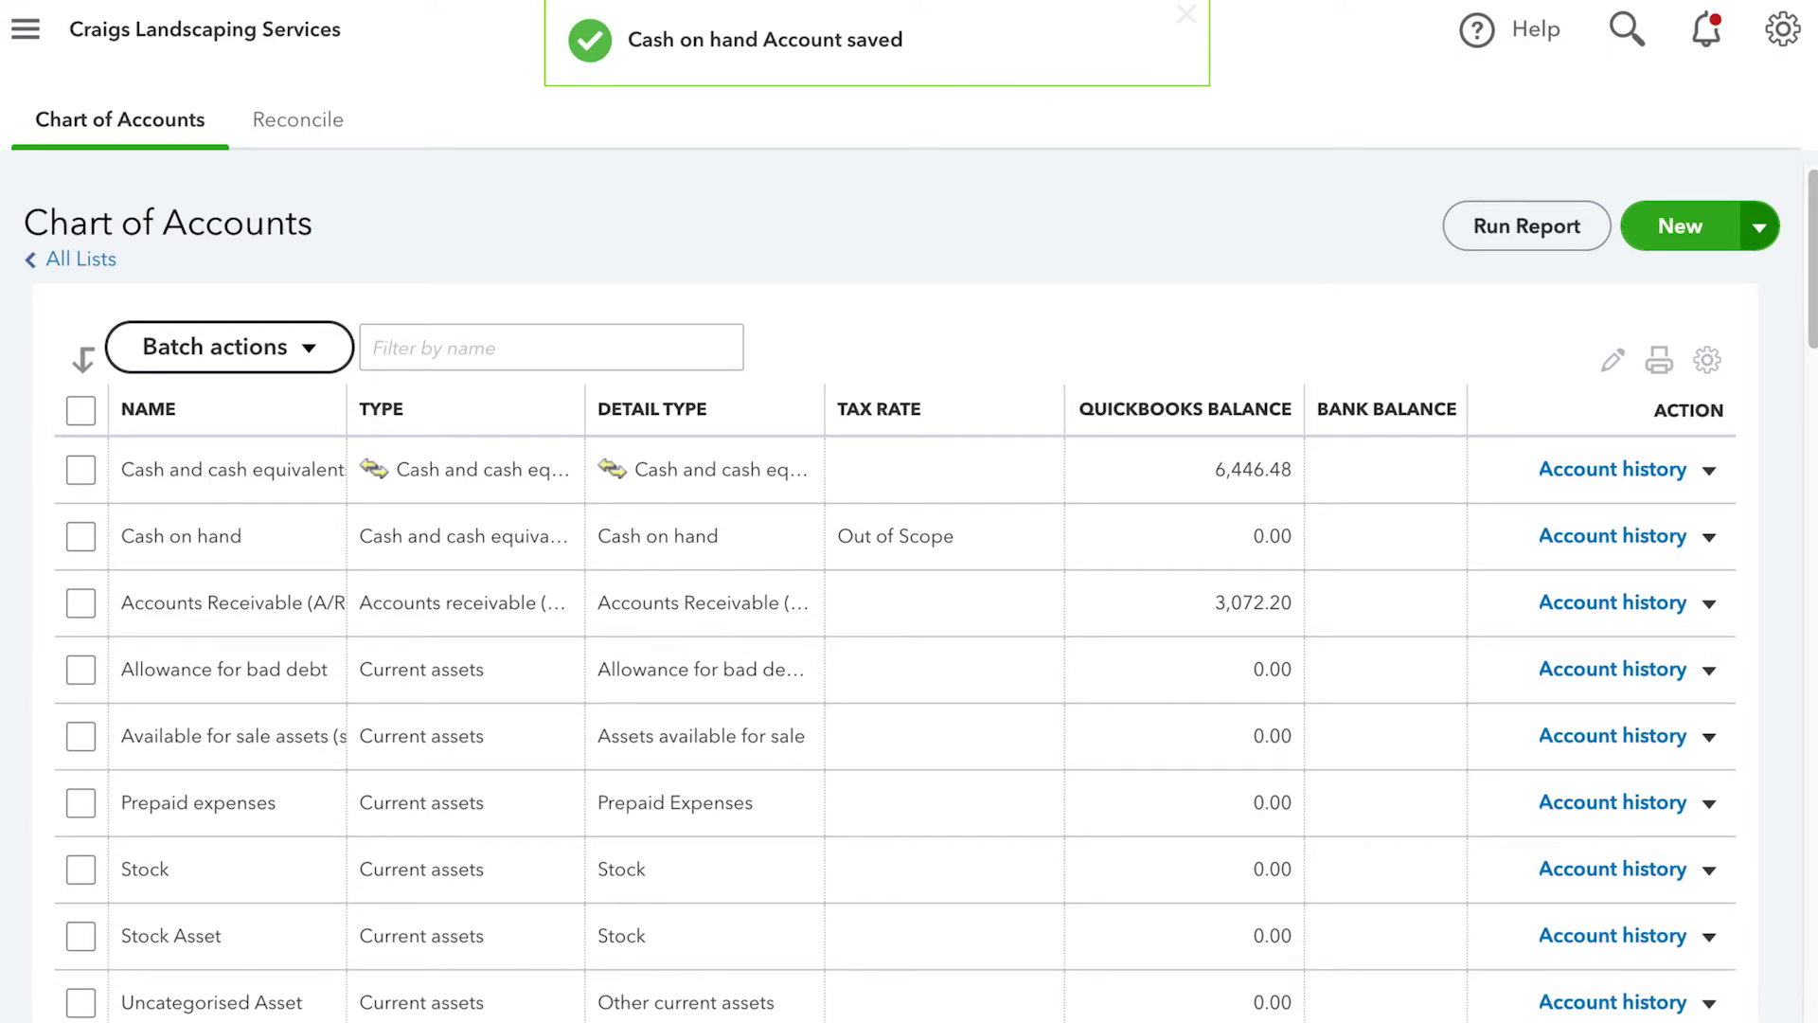
Dismiss the saved notice and scroll to Current liabilities, showing Small business loan and VAT Payable 1,242.87
left_click(1187, 15)
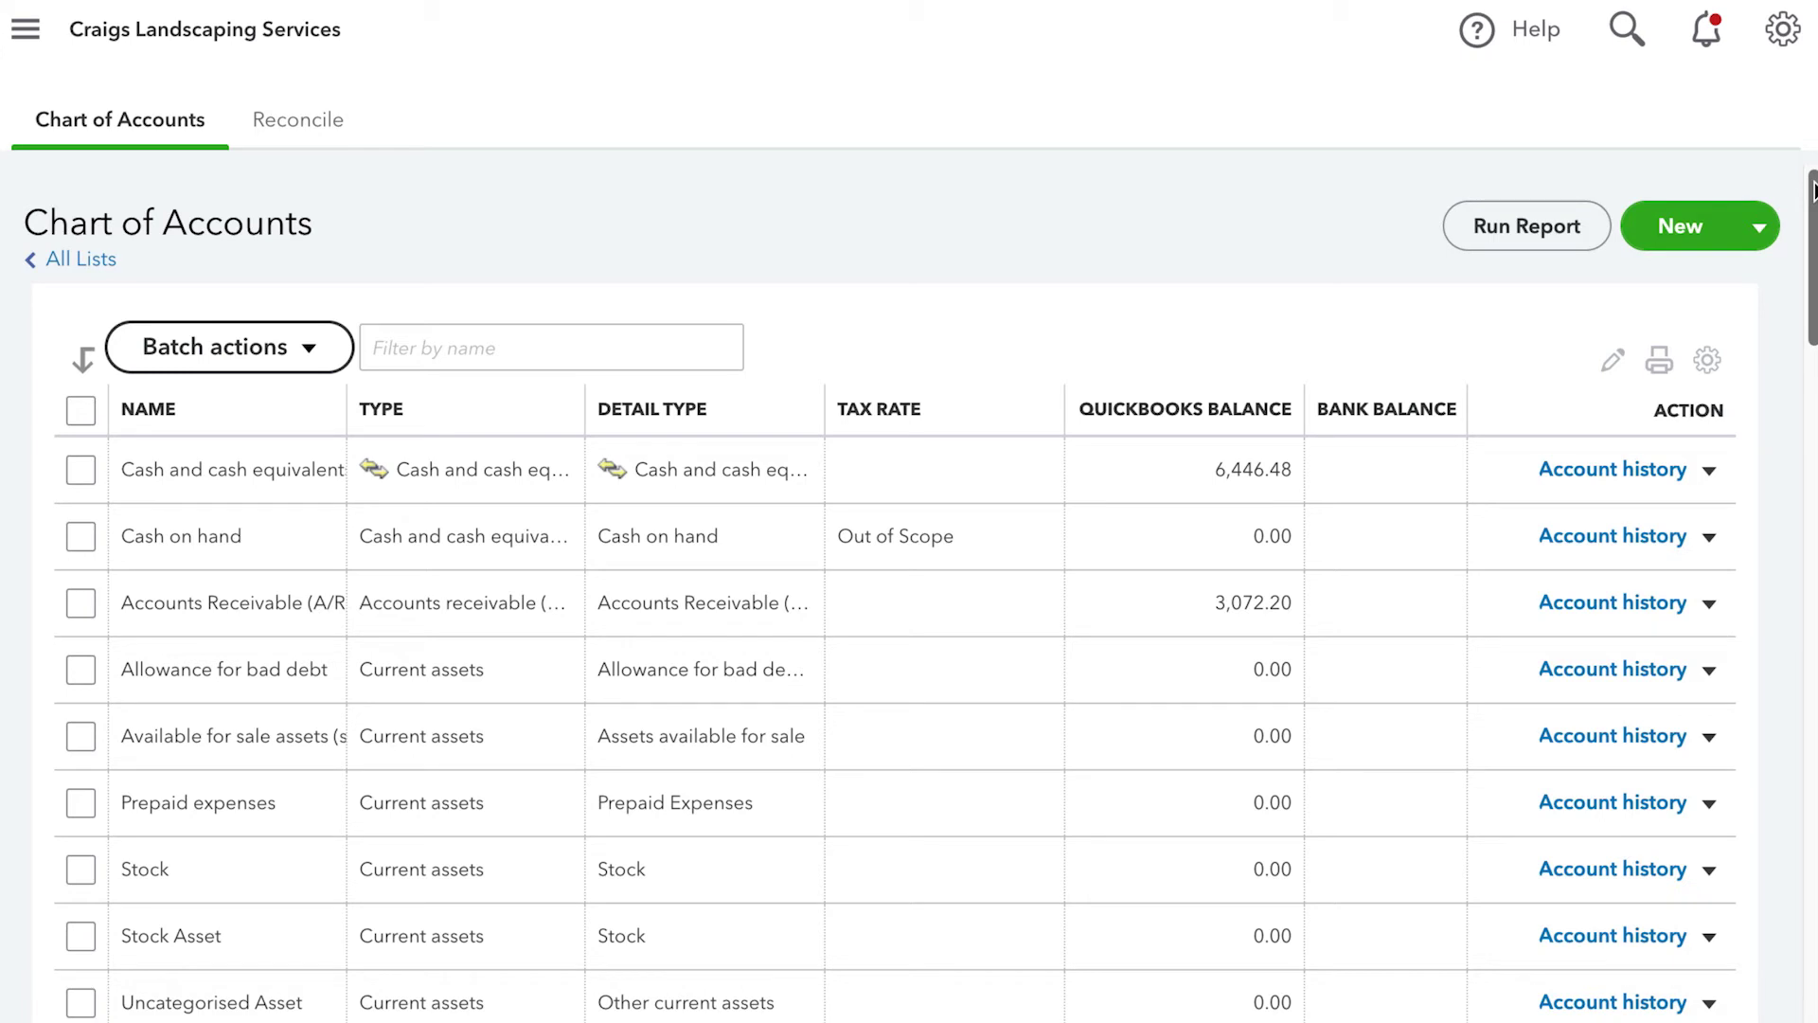
left_click_drag(1812, 189, 1806, 398)
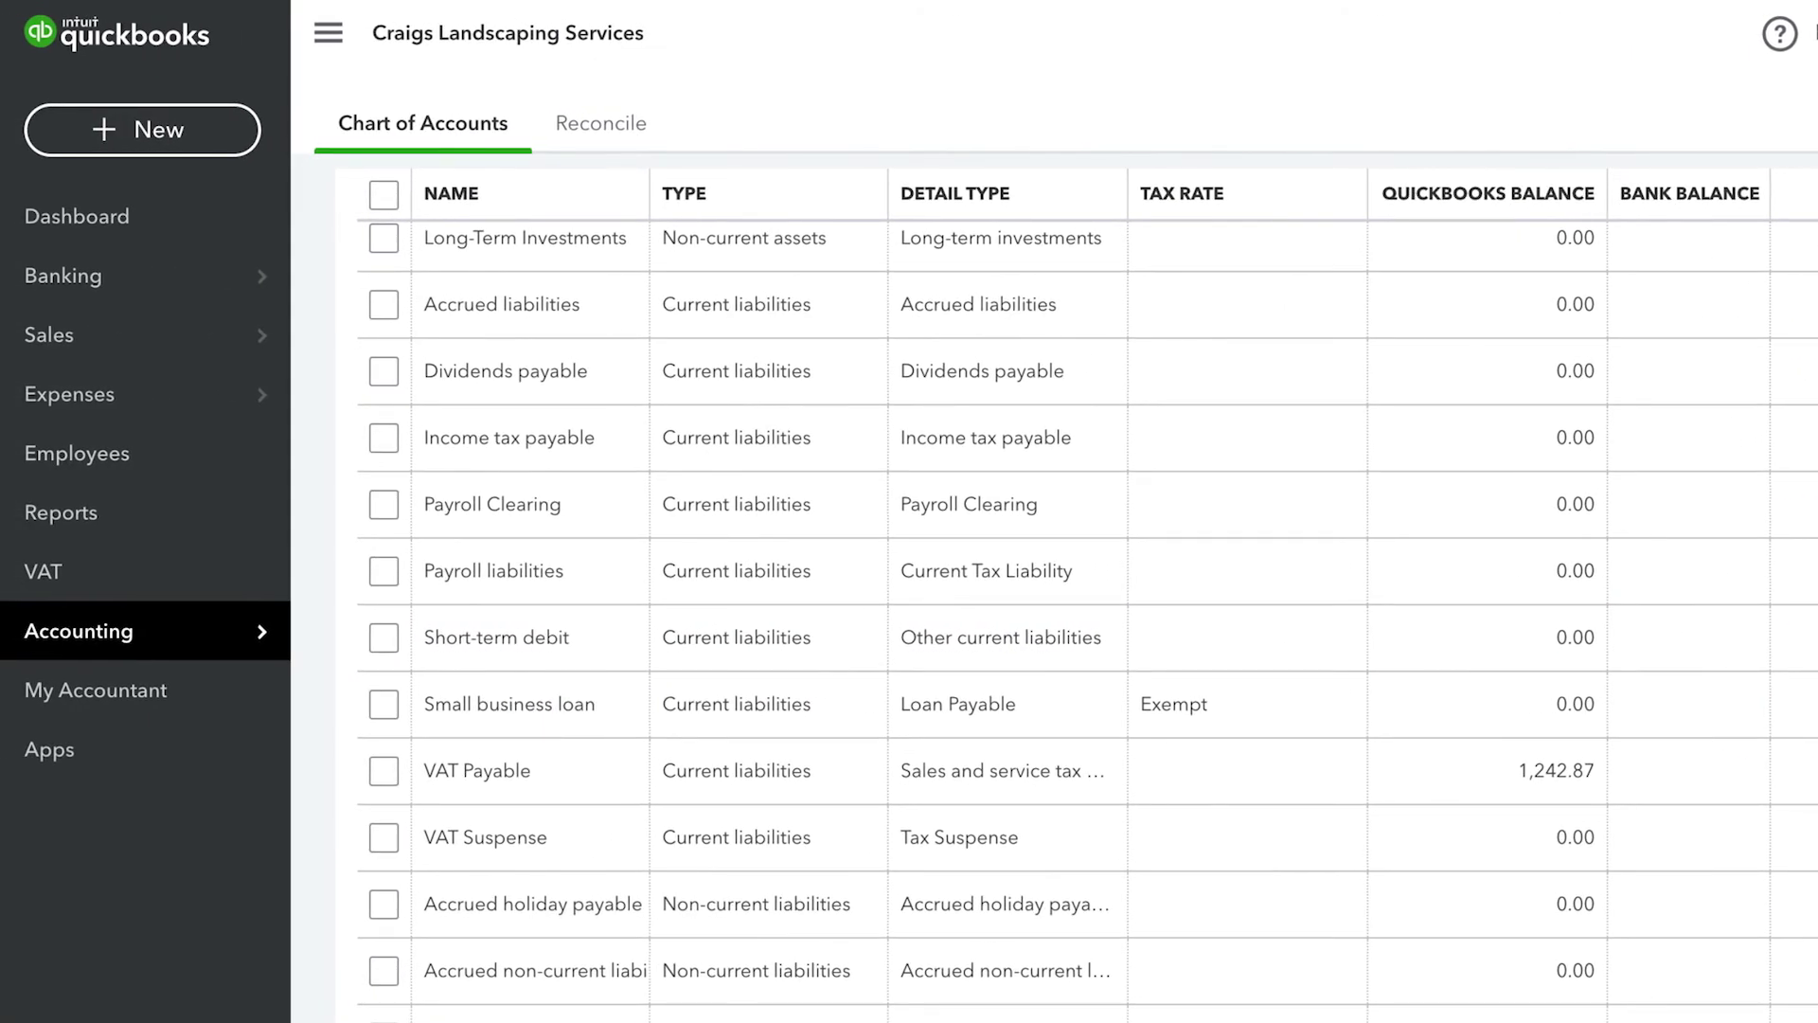
Create a new bank deposit with City Bank as the payer on line 1
left_click(175, 132)
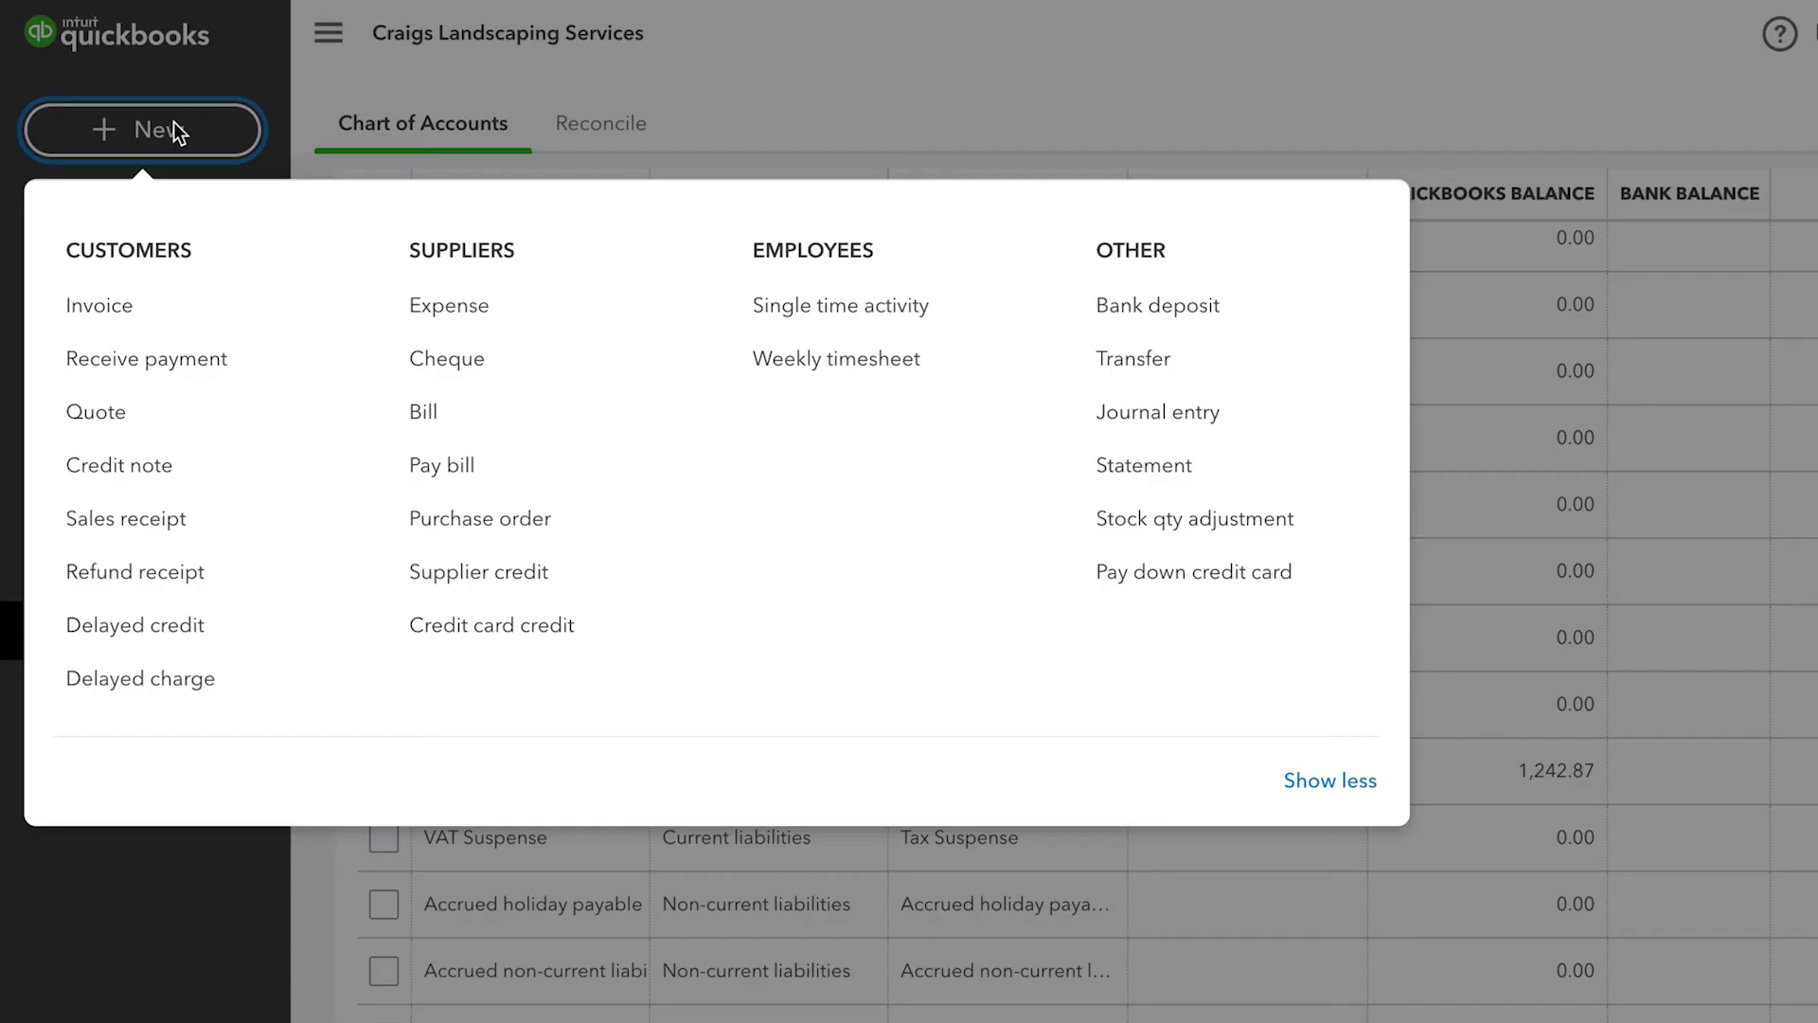
left_click(1141, 308)
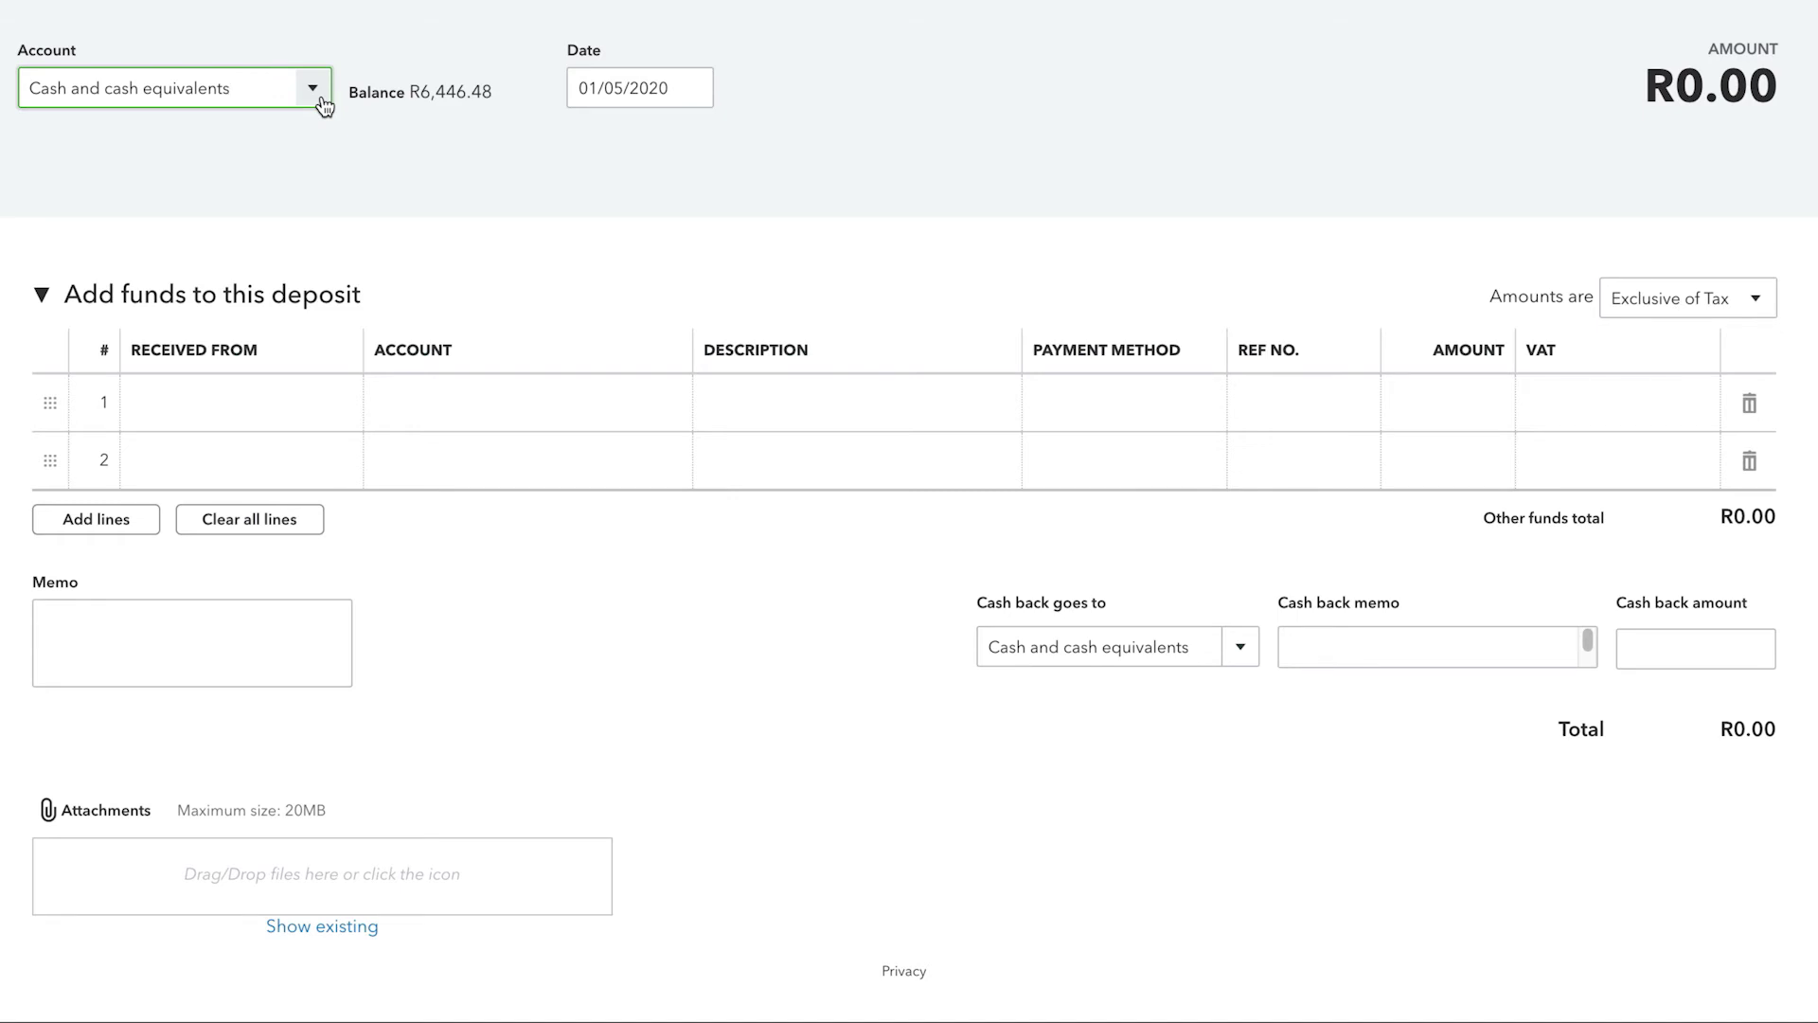
left_click(286, 405)
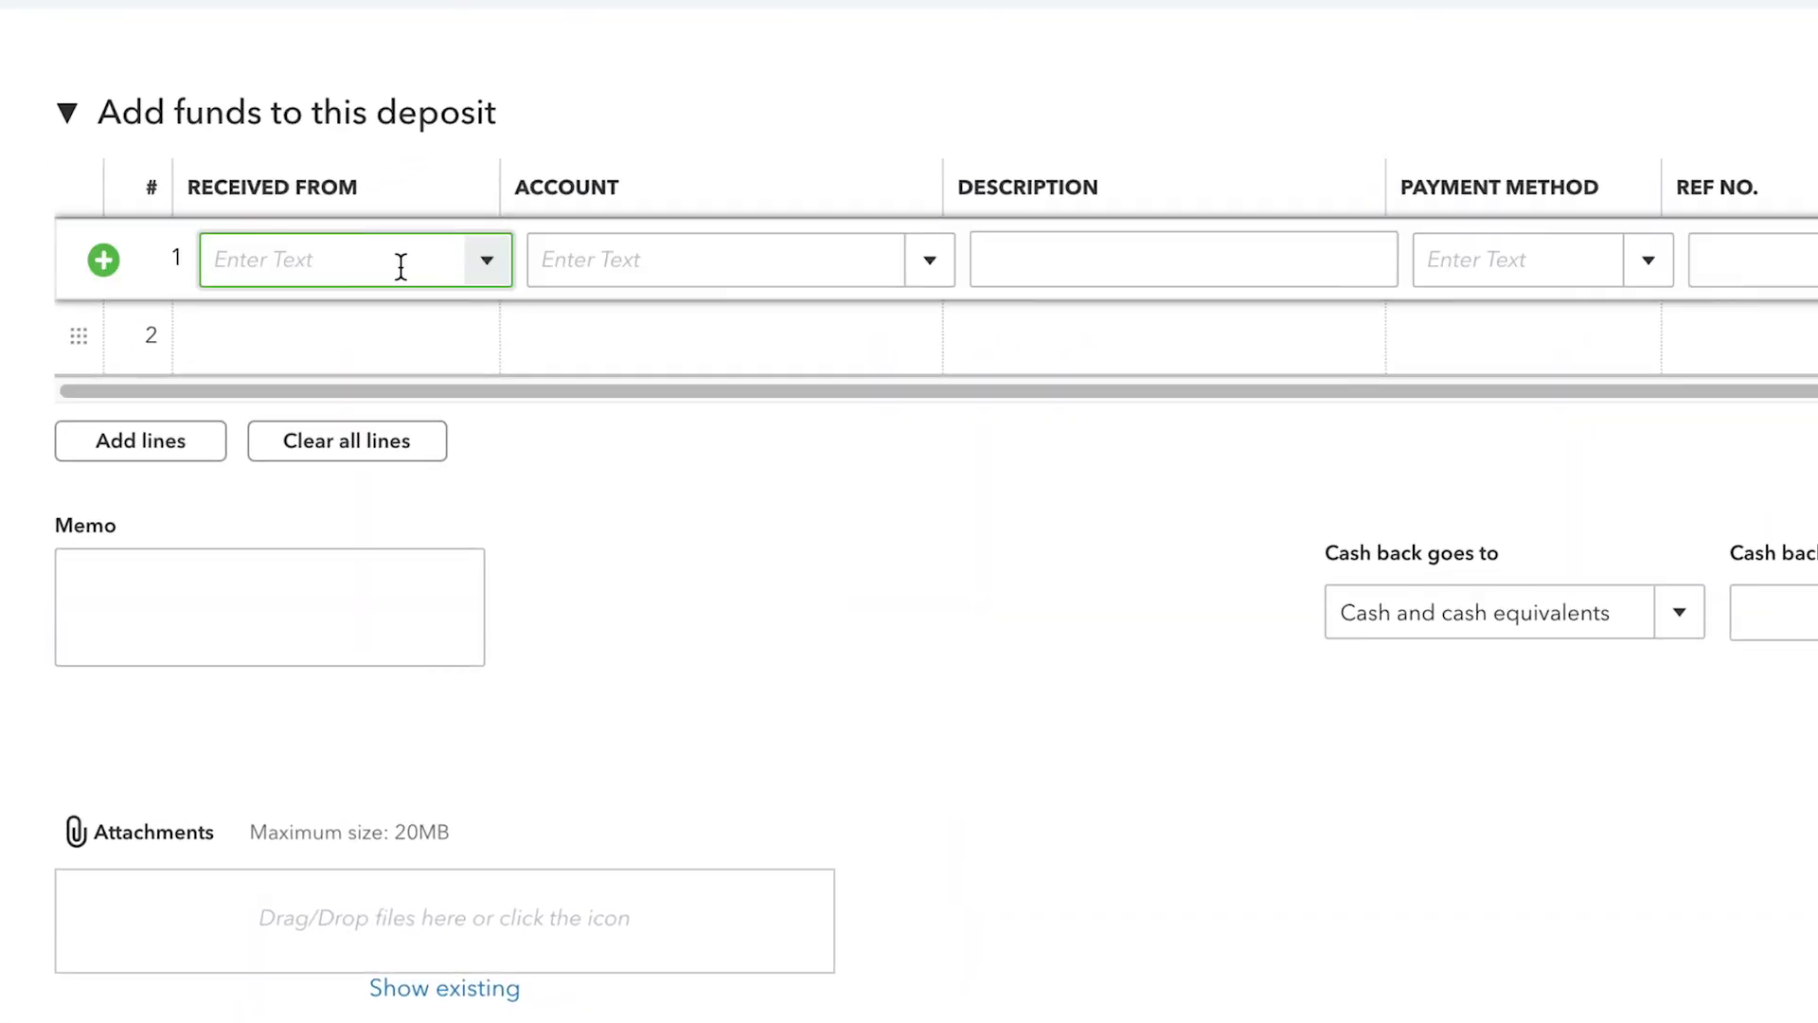
left_click(479, 261)
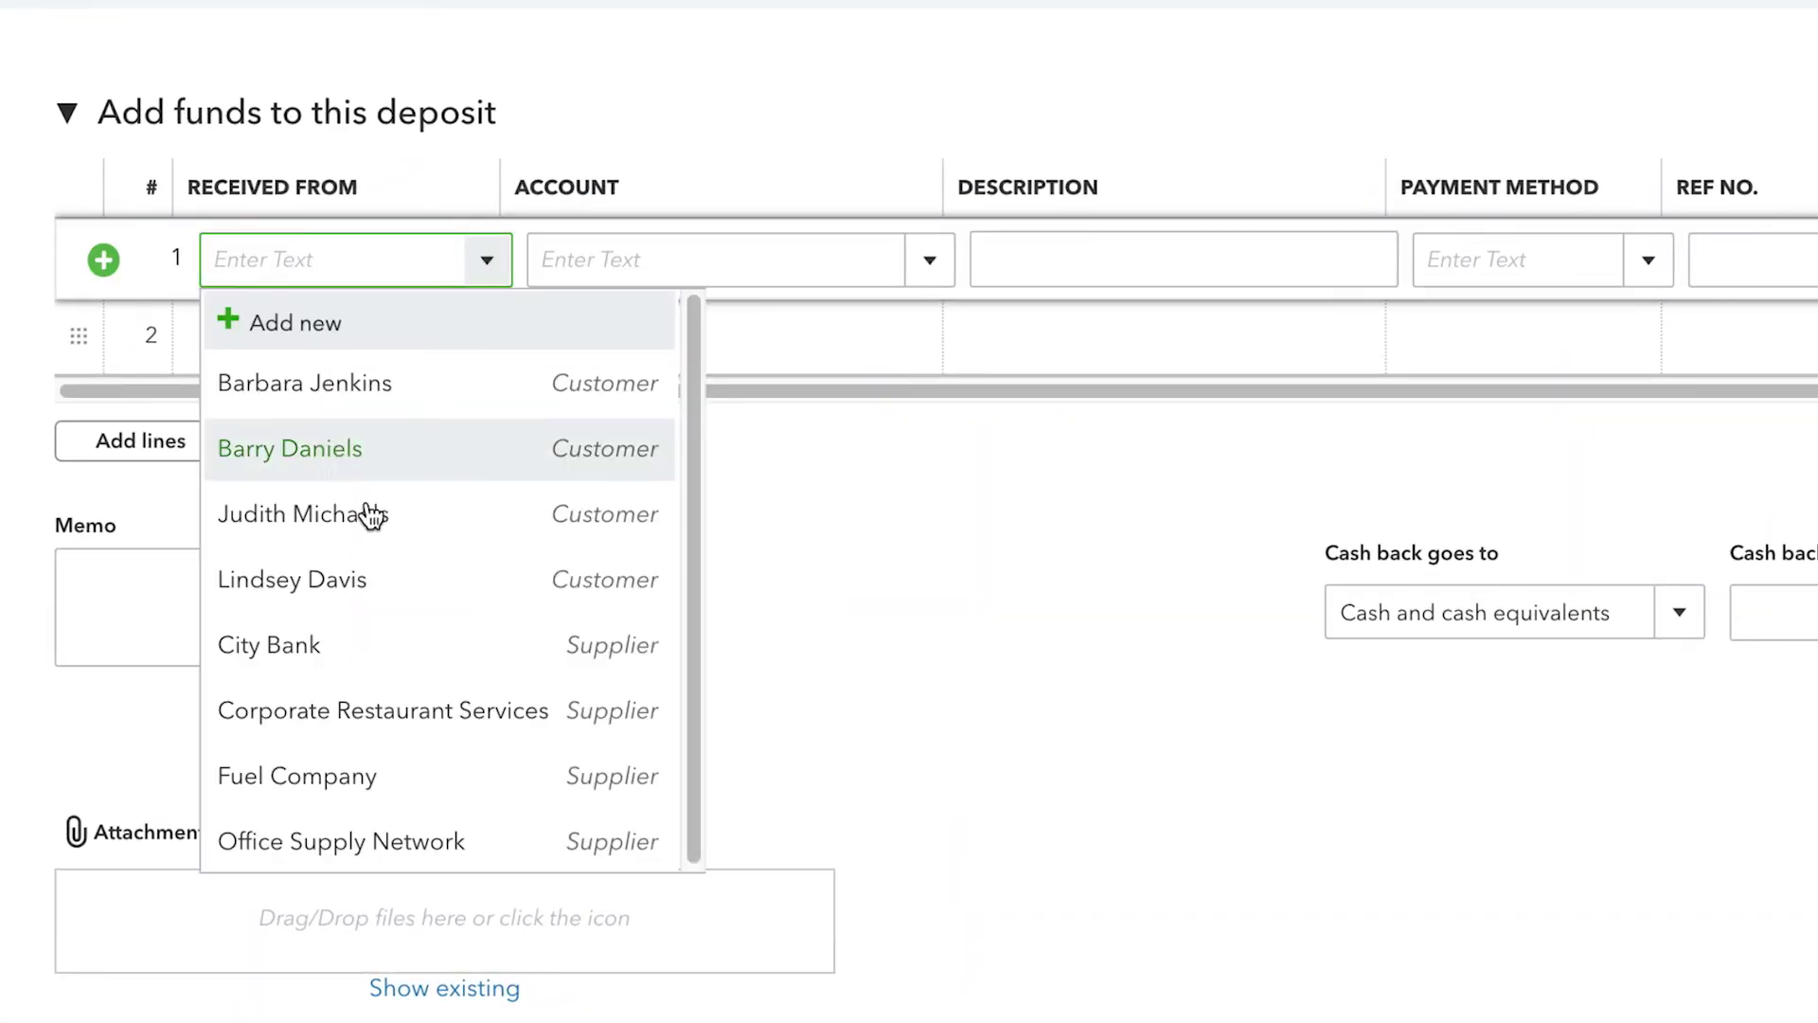
left_click(328, 643)
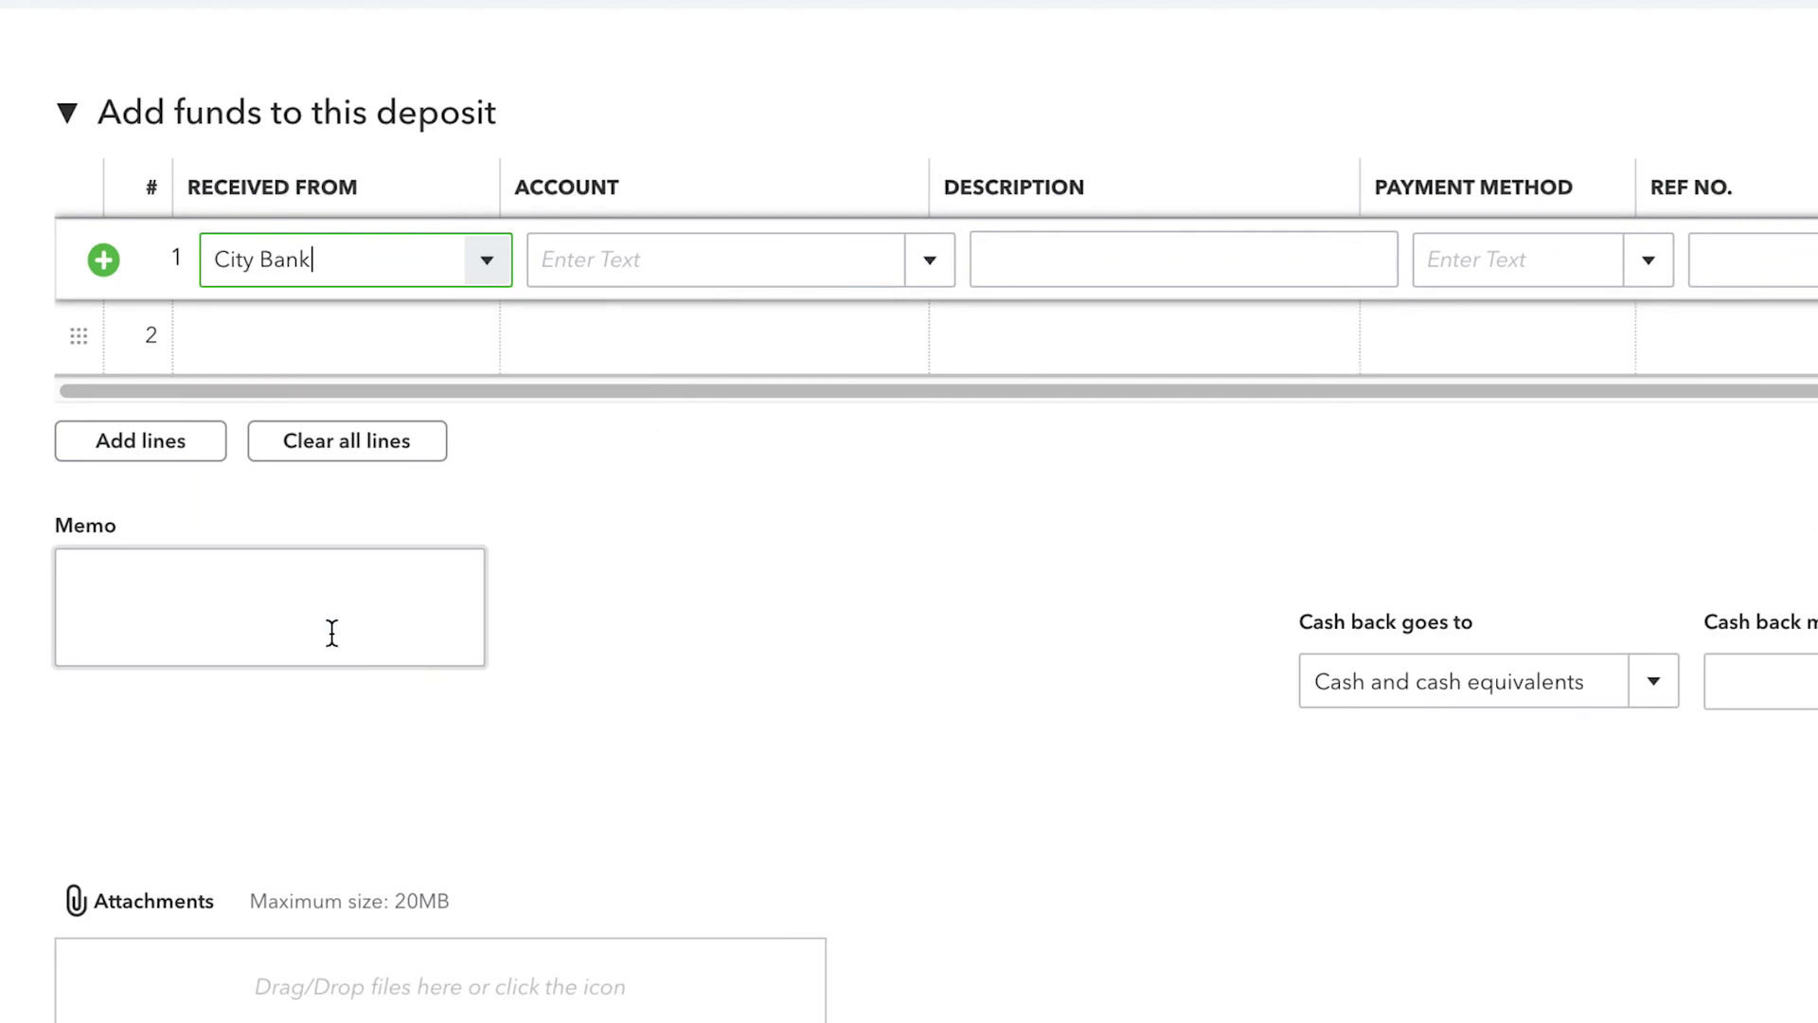
Set the line's account to Small business loan with description 'Small Business Loan'
left_click(929, 265)
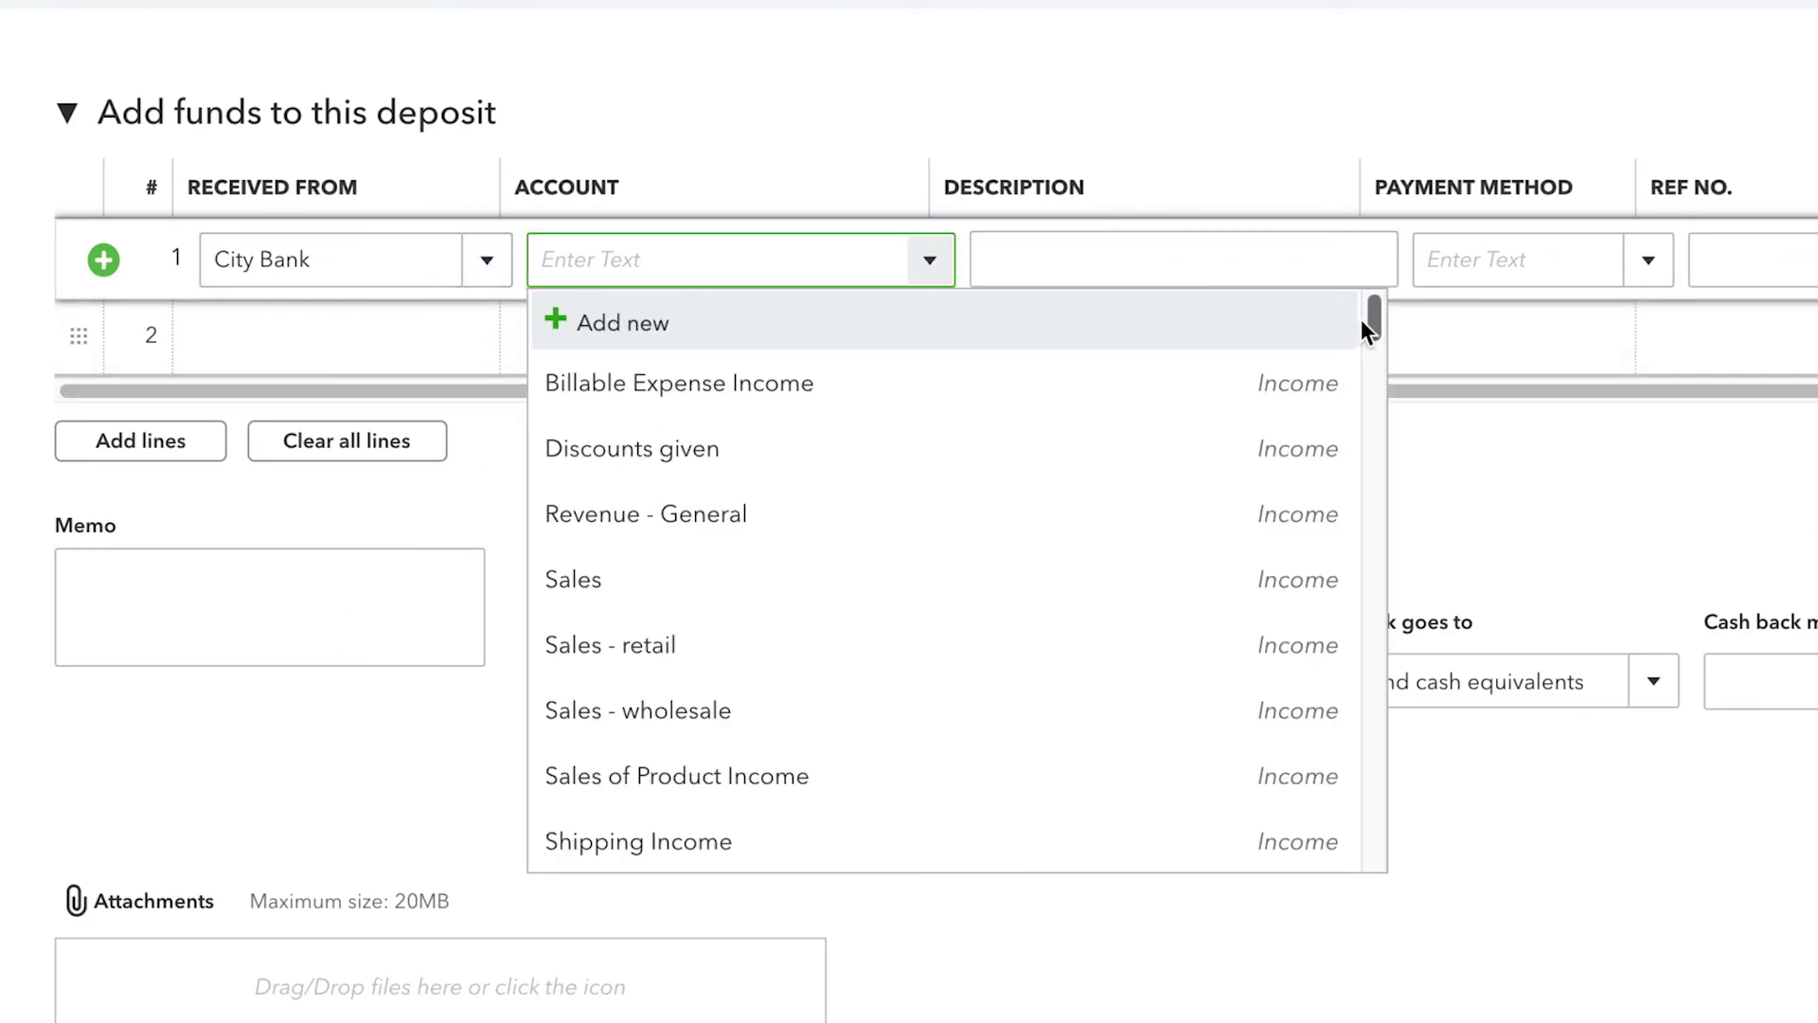
left_click_drag(1370, 313, 1345, 532)
left_click(764, 580)
left_click(1030, 259)
type("Small Business Loan")
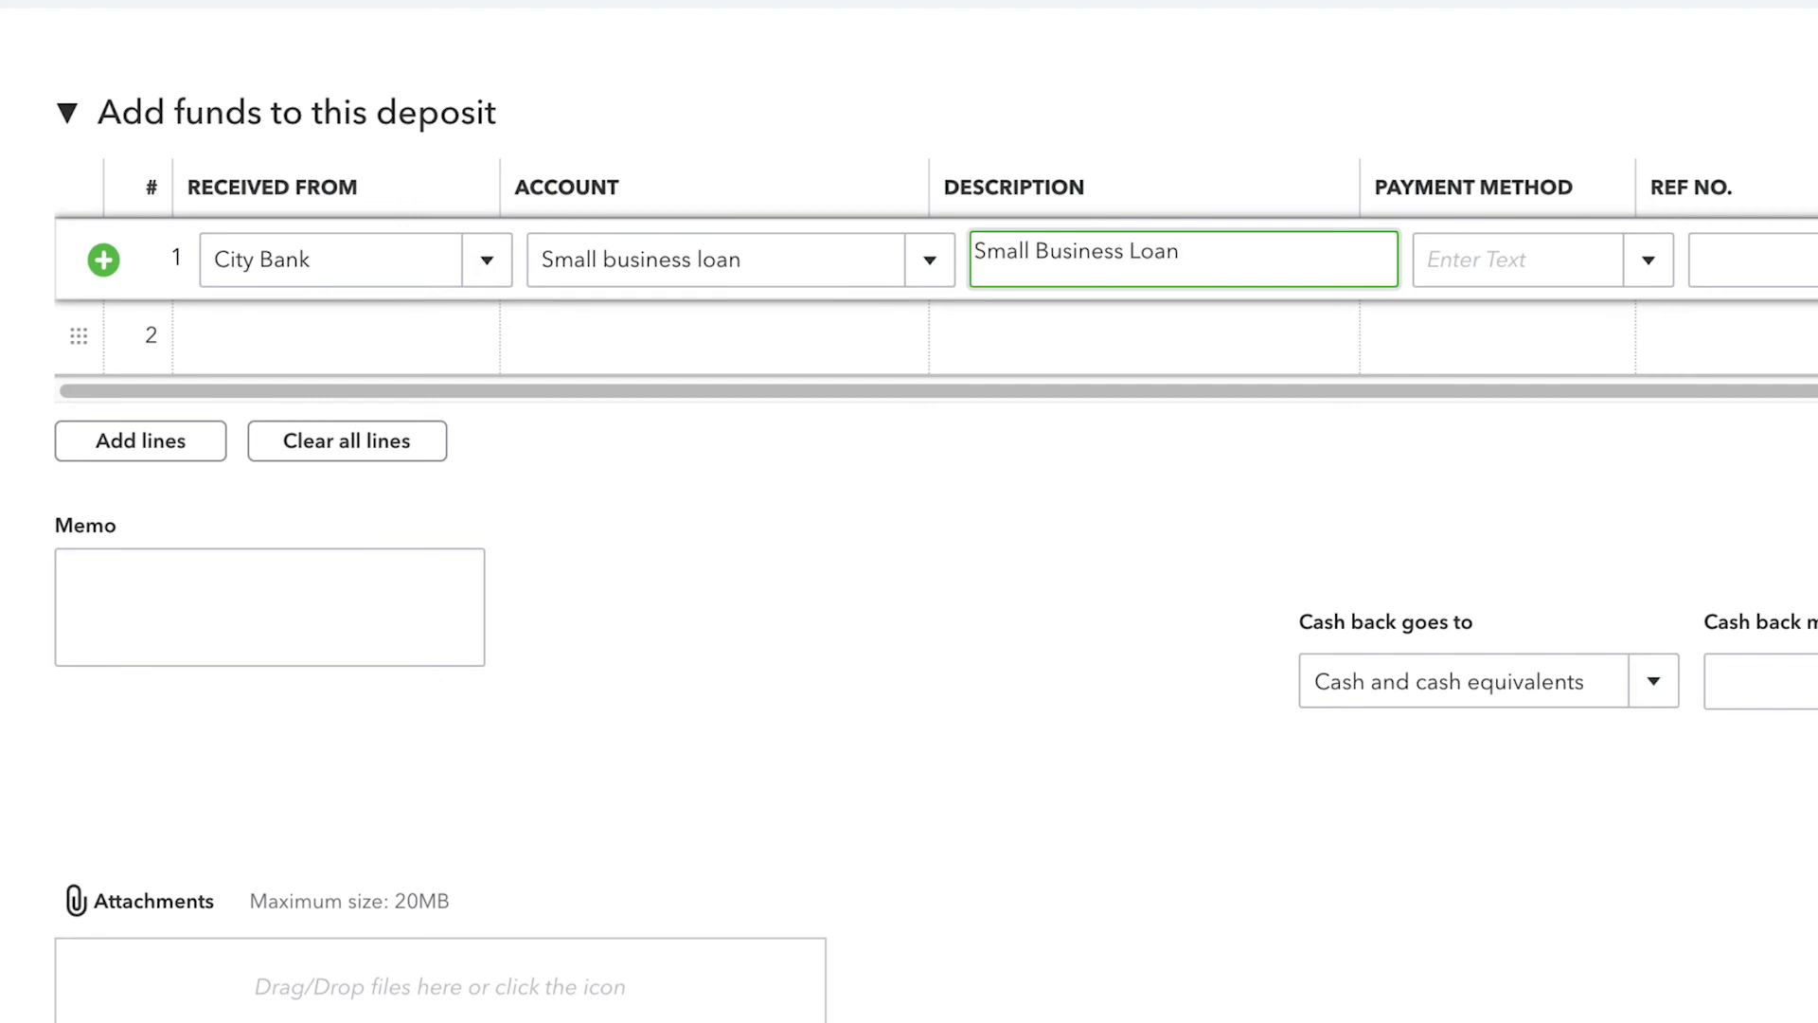
Give the line payment method Cash, reference 12-908 and amount 15,000
left_click(1651, 265)
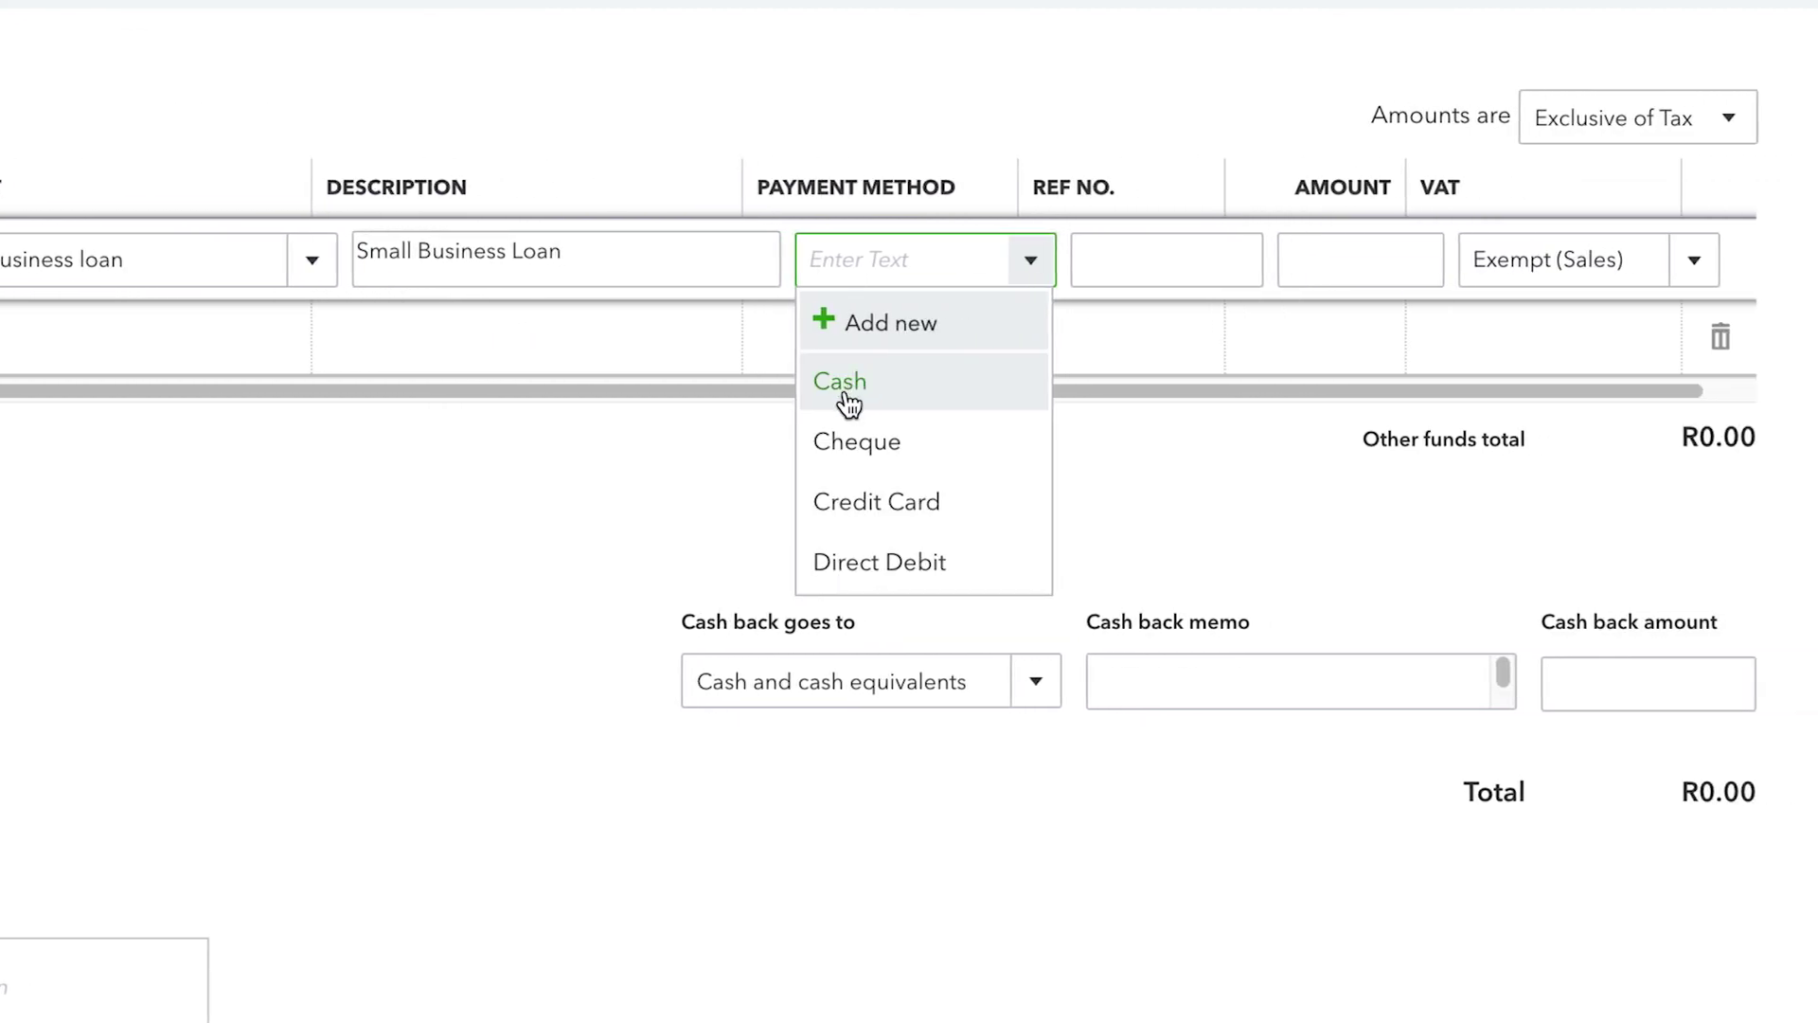
left_click(849, 397)
left_click(1124, 270)
type("12-908")
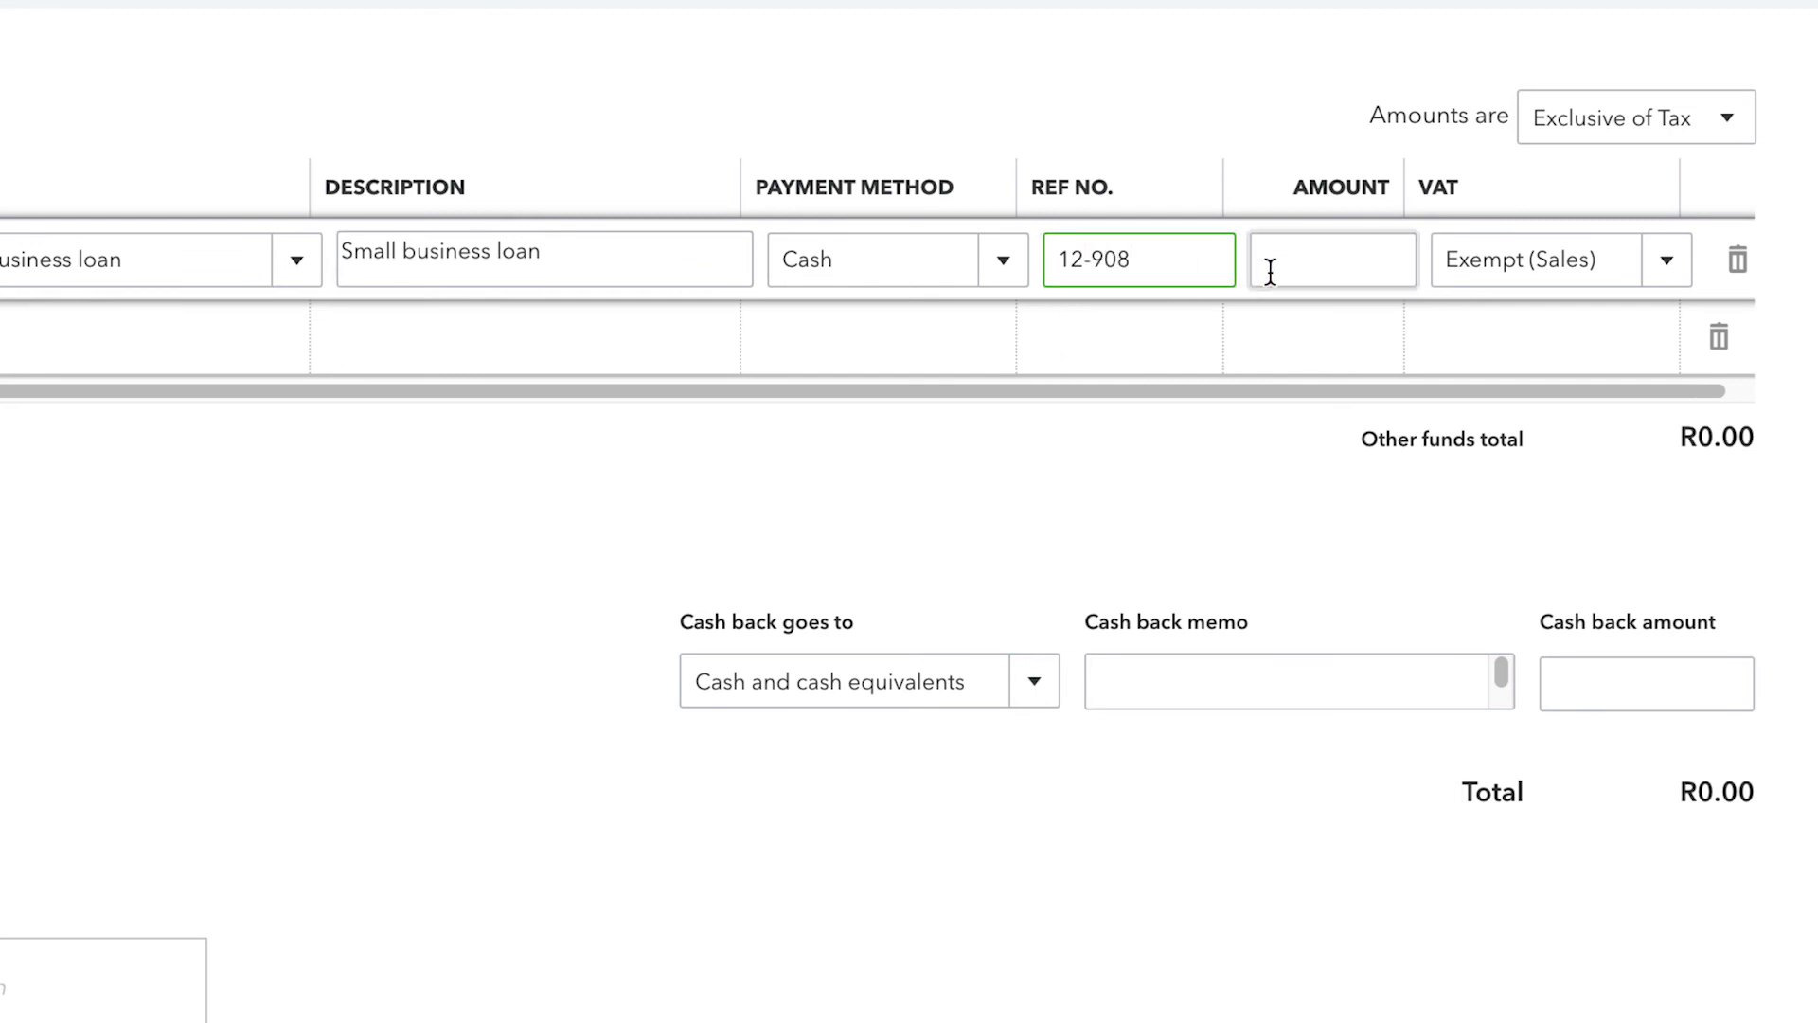
left_click(1266, 272)
type("15000")
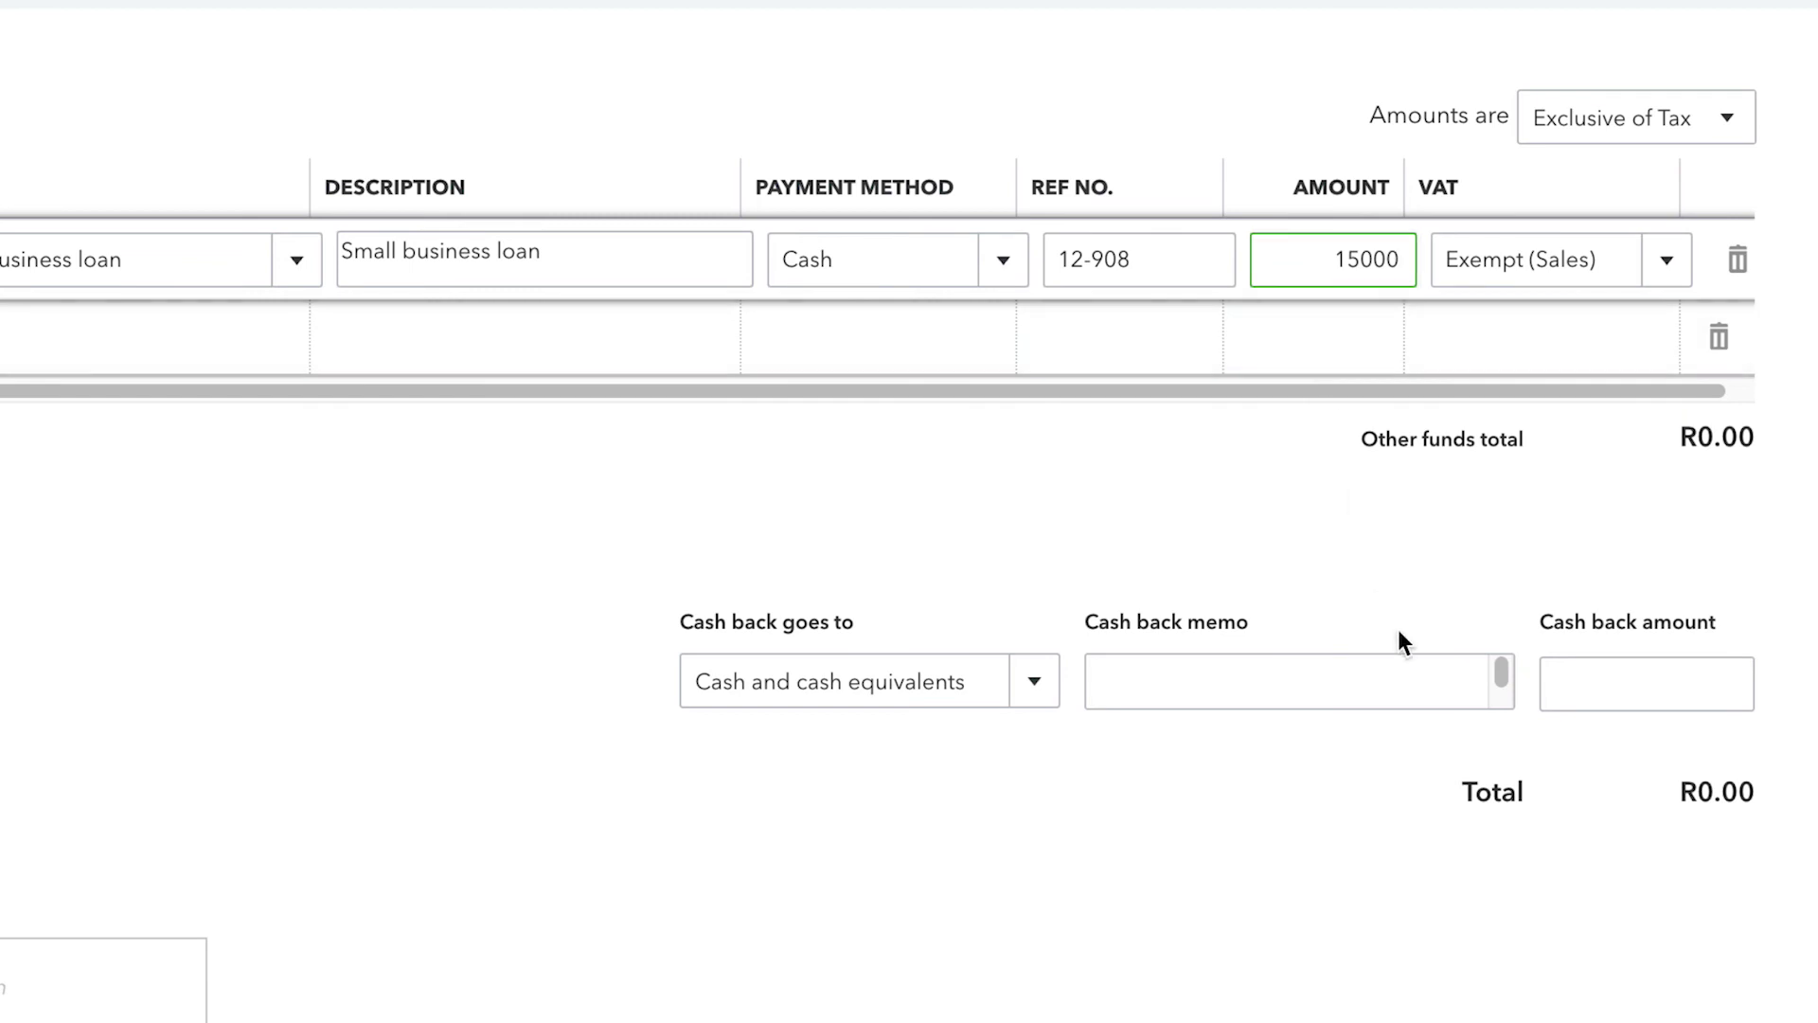
left_click(1659, 881)
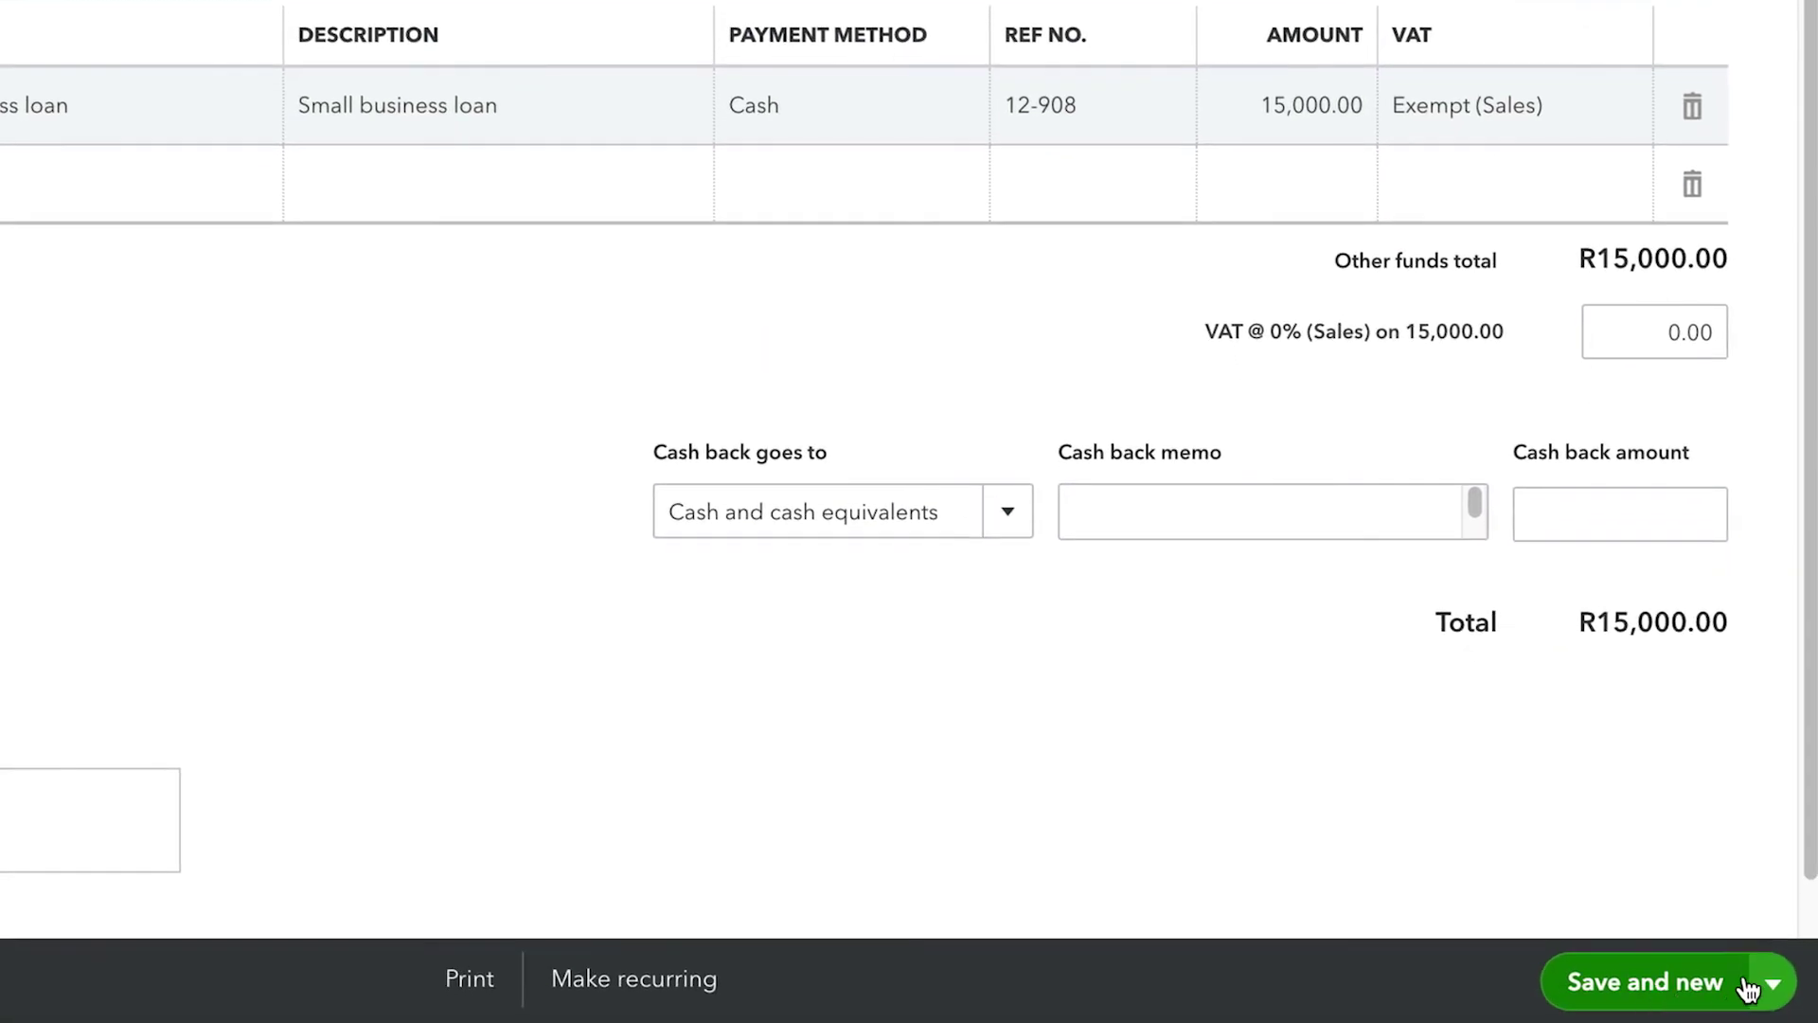
Save and close the deposit, then check Small business loan now shows 15,000.00
left_click(1766, 984)
left_click(1564, 937)
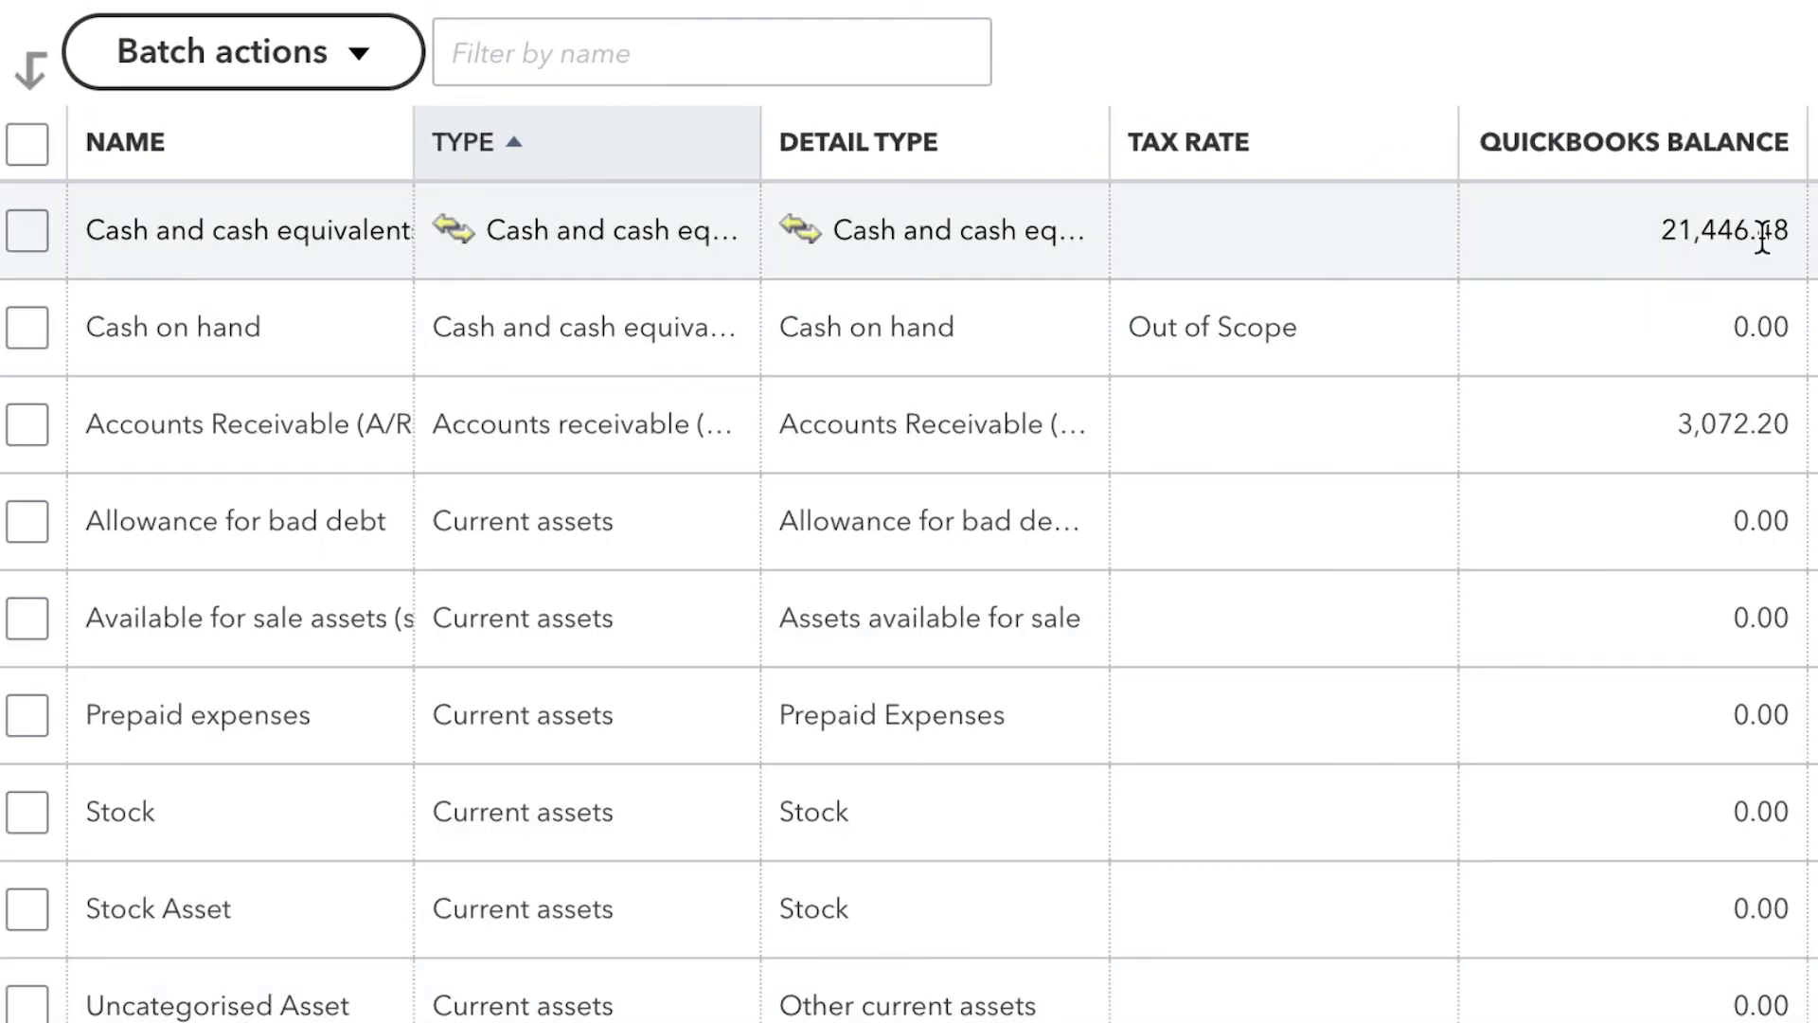
scroll(909, 511, "down", 10)
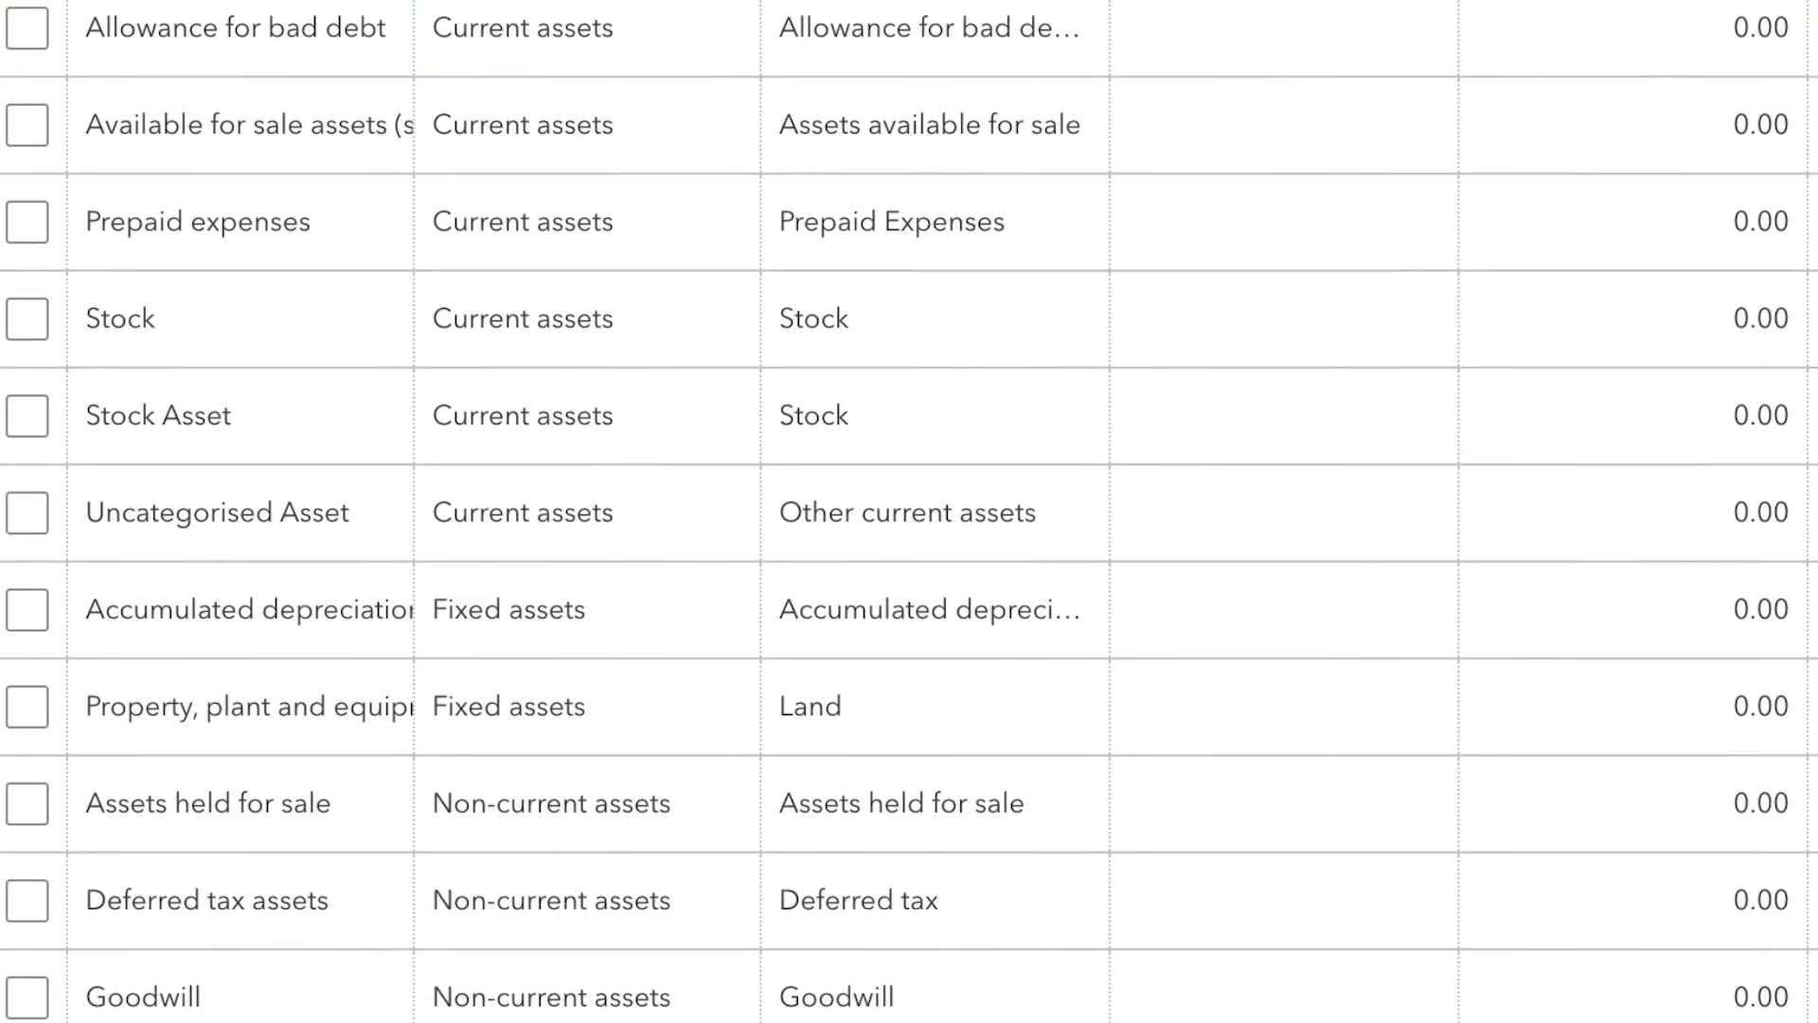
scroll(1691, 608, "down", 3)
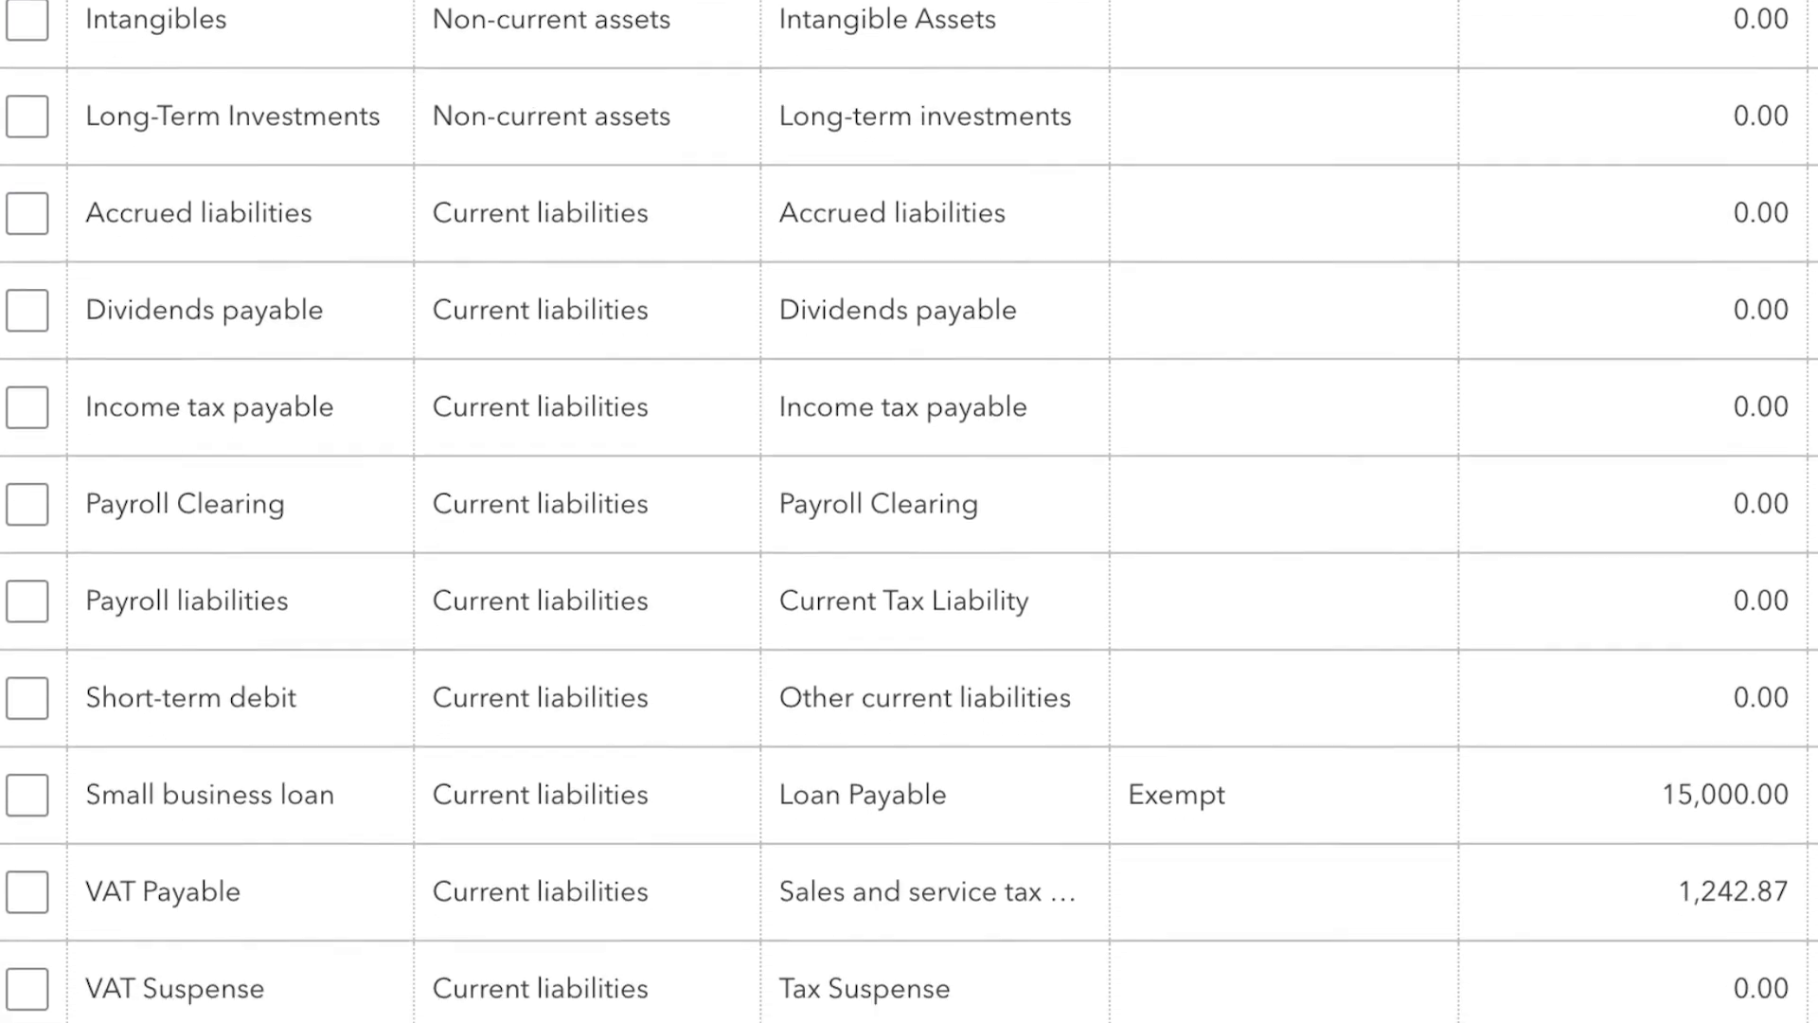